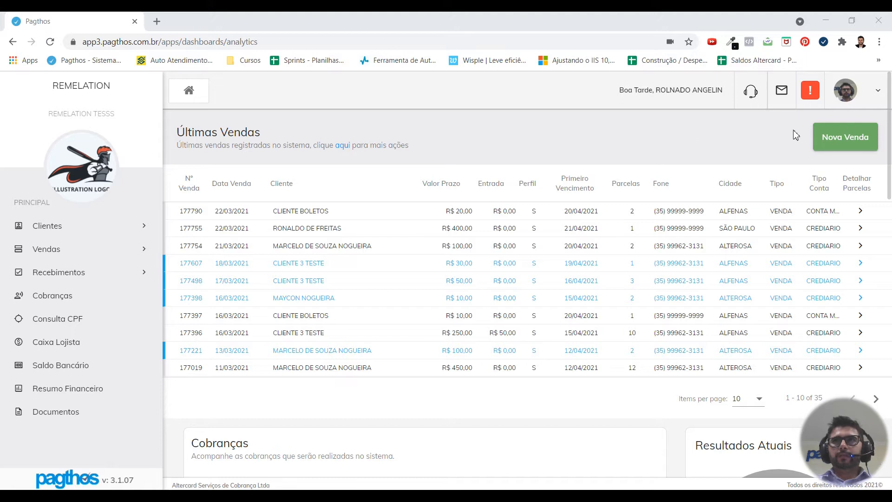
Step: Open Minha Conta from the profile menu and confirm with the manager password
left_click(878, 93)
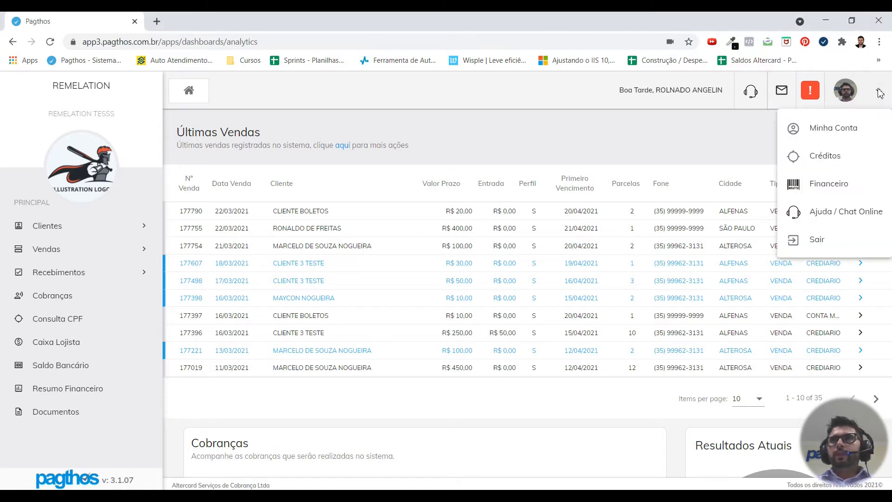
left_click(826, 133)
type("1234")
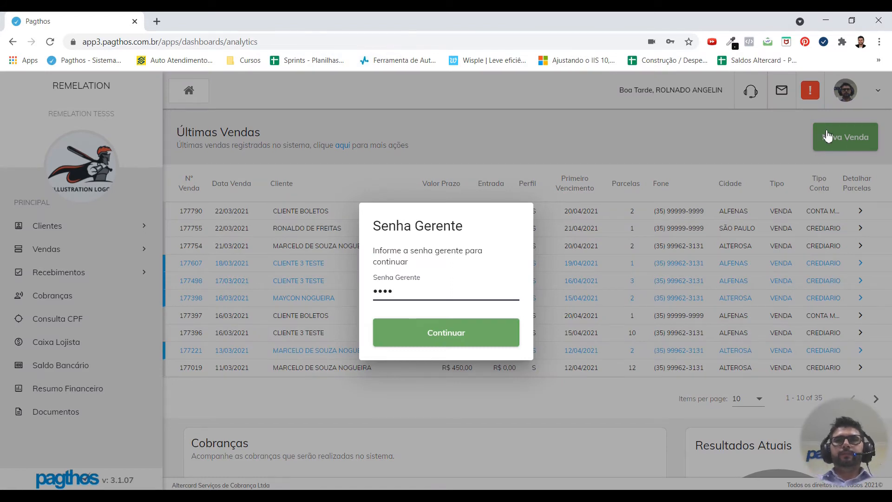
key("Return")
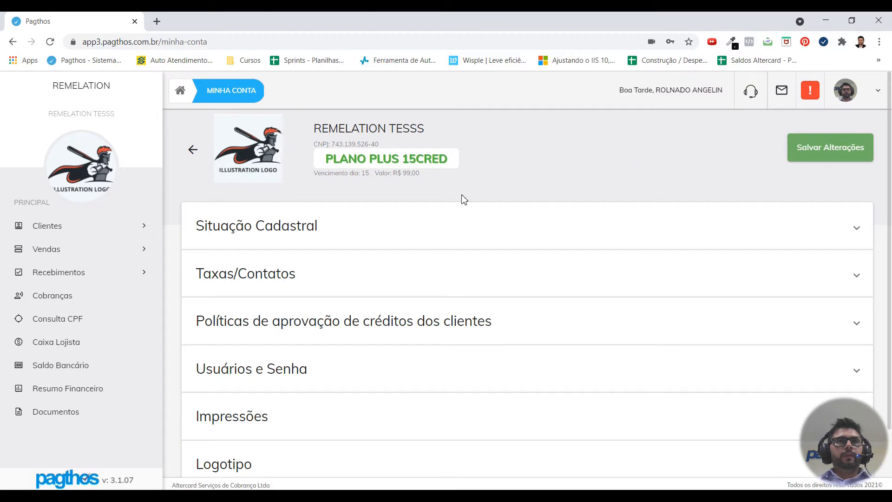
Step: Expand the client credit-approval policies section and set Políticas de créditos to Ativado
left_click(282, 324)
scroll(509, 279, "down", 3)
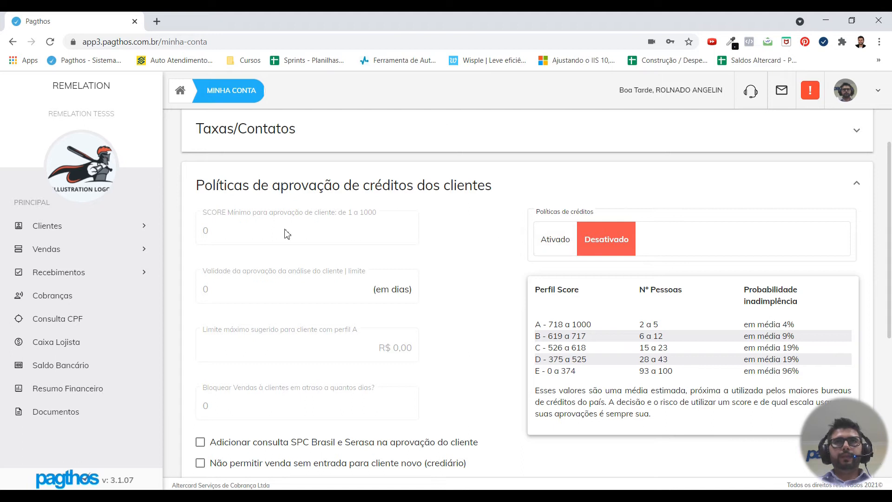
left_click(550, 243)
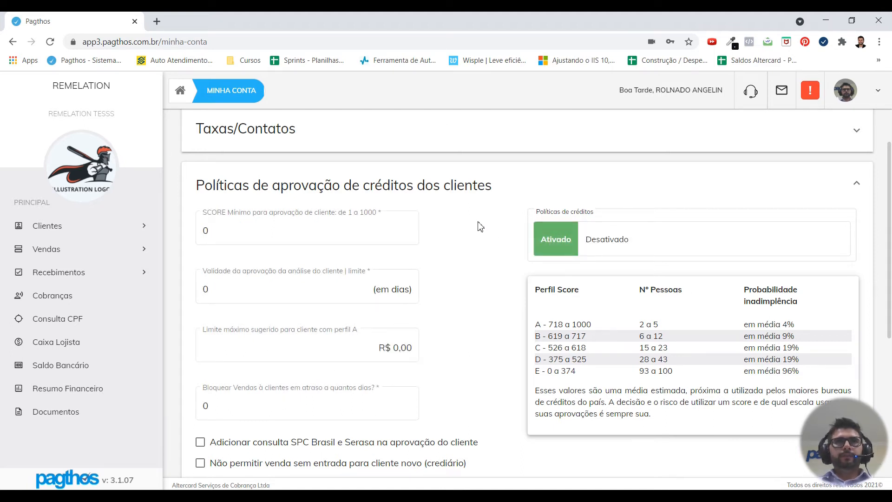
scroll(480, 229, "down", 2)
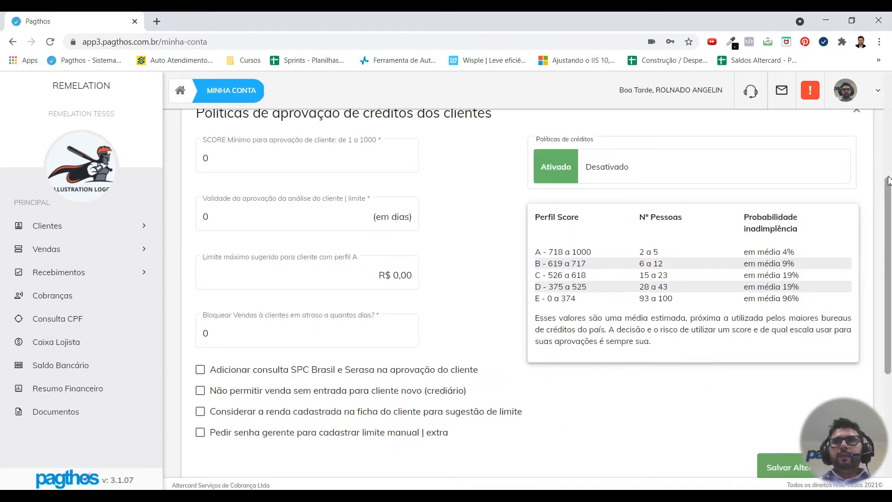
left_click_drag(887, 190, 887, 176)
left_click(300, 180)
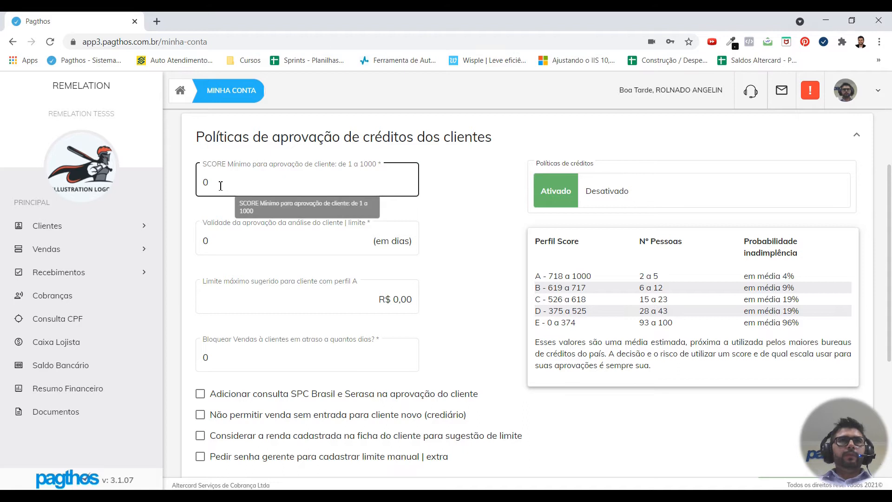
left_click(271, 166)
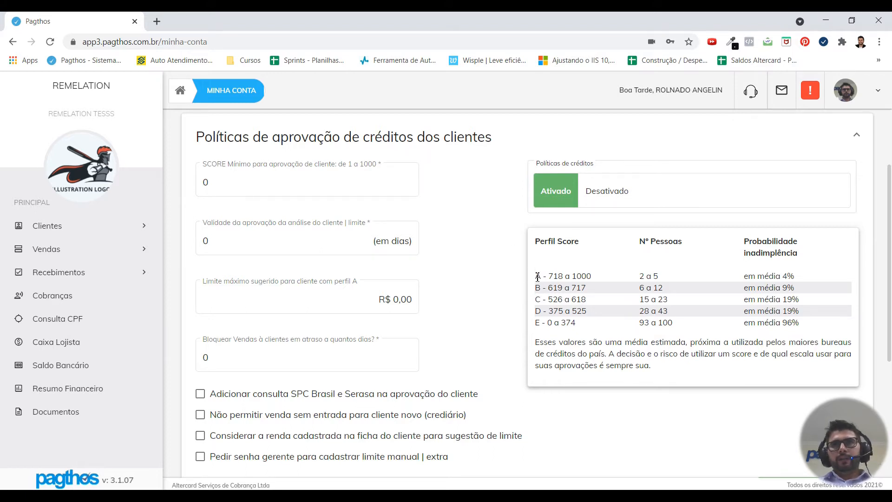
left_click_drag(538, 277, 806, 332)
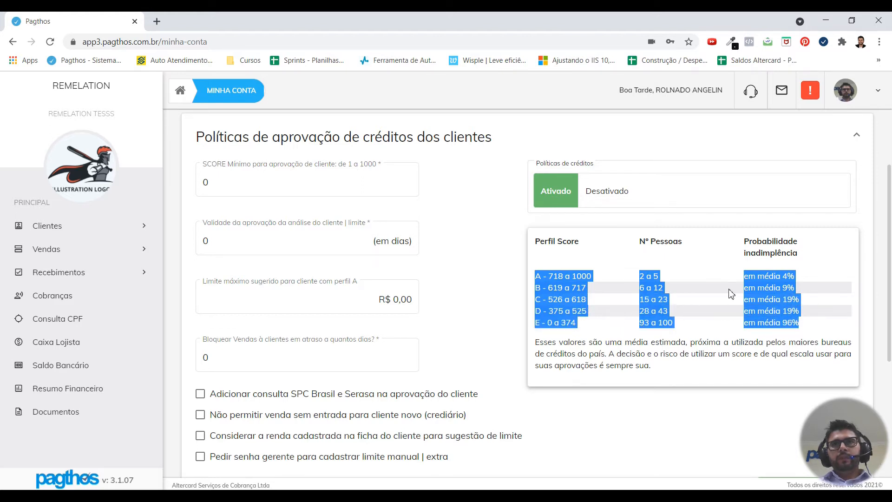
left_click(544, 284)
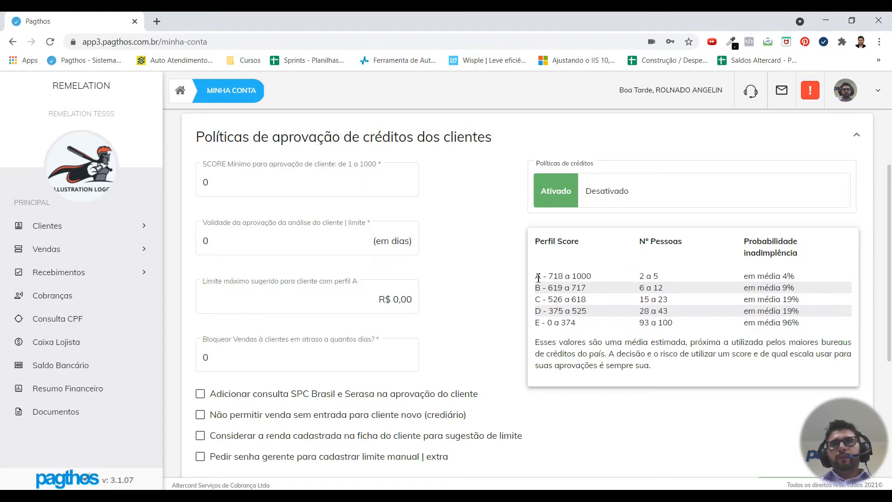
left_click_drag(538, 277, 802, 325)
left_click(759, 313)
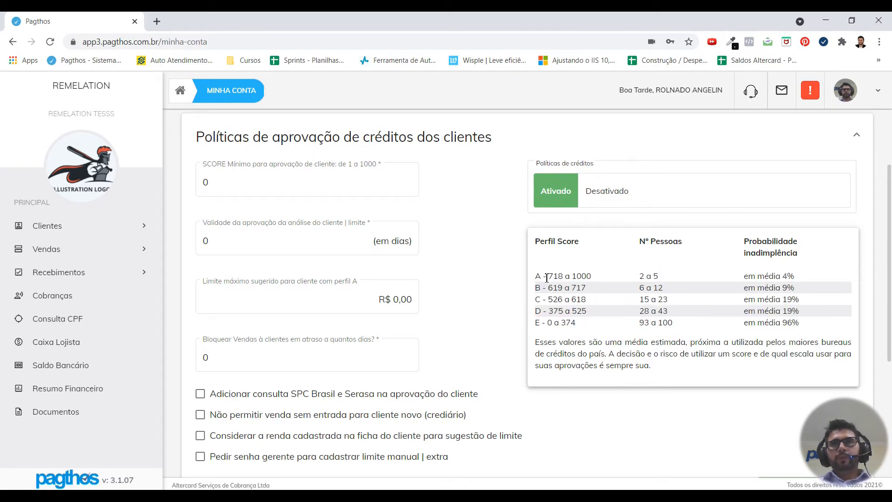
left_click_drag(536, 276, 597, 278)
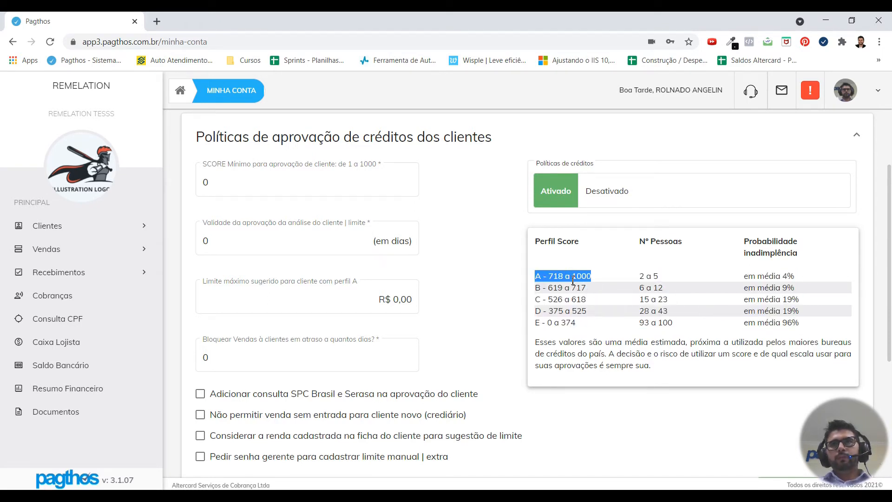
left_click_drag(744, 277, 796, 281)
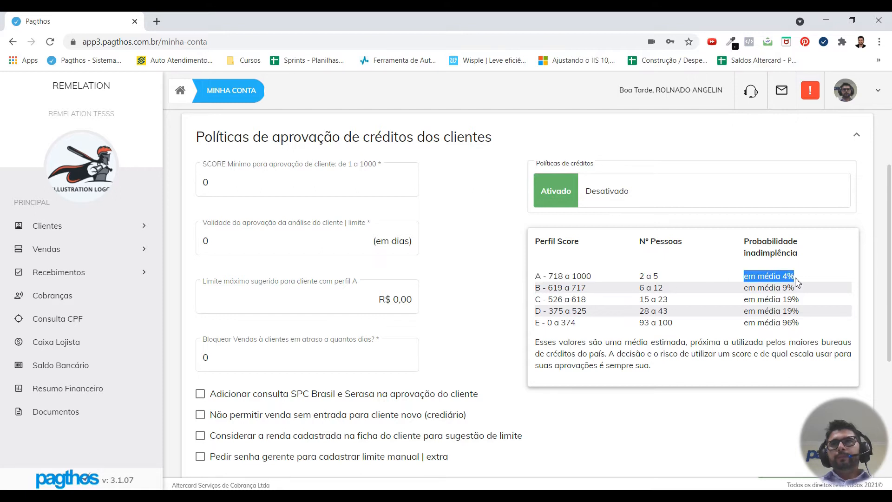
left_click(795, 280)
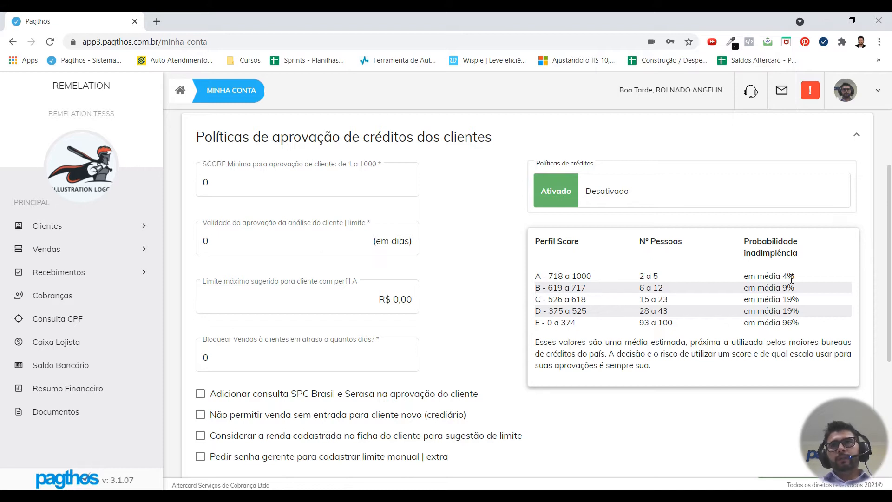
left_click_drag(788, 278, 535, 277)
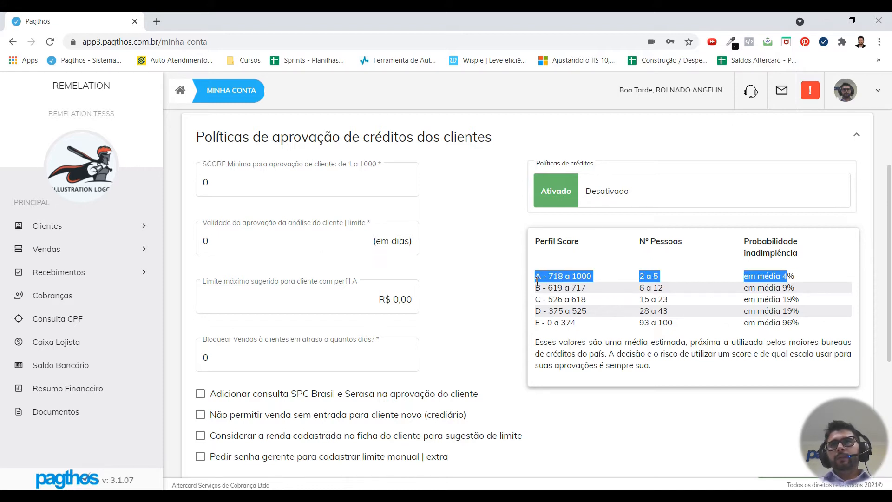
left_click(538, 287)
left_click_drag(664, 288, 554, 288)
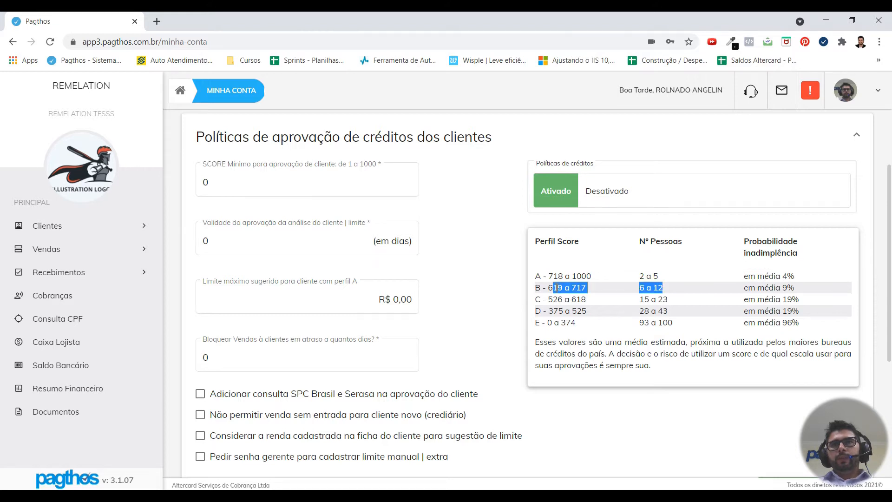
left_click(559, 288)
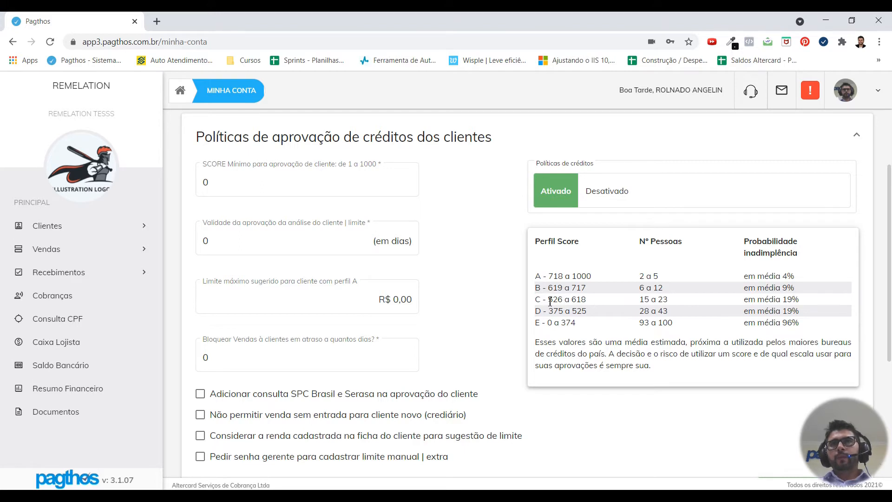
left_click_drag(552, 301, 806, 305)
left_click(805, 307)
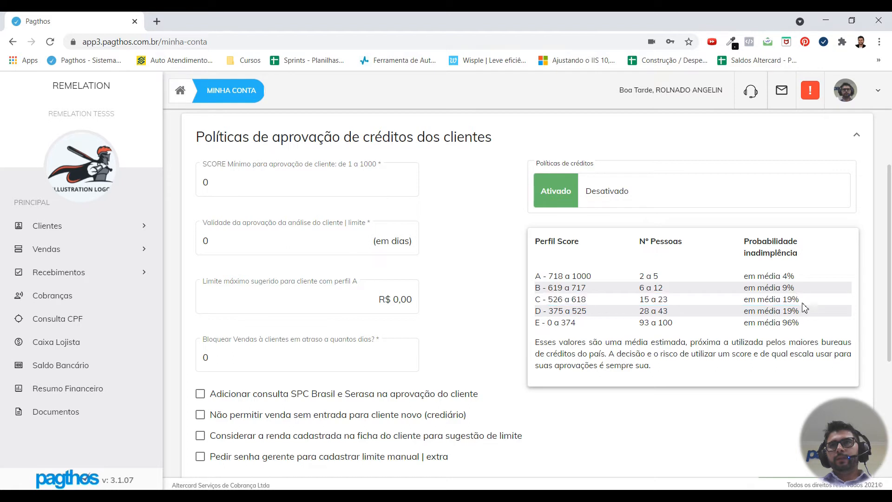
left_click_drag(535, 308, 804, 323)
left_click(752, 314)
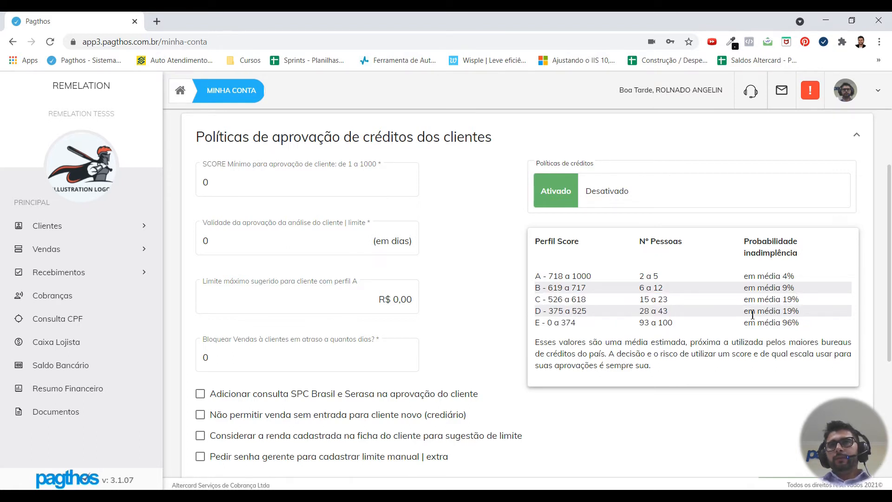
left_click_drag(743, 315, 799, 312)
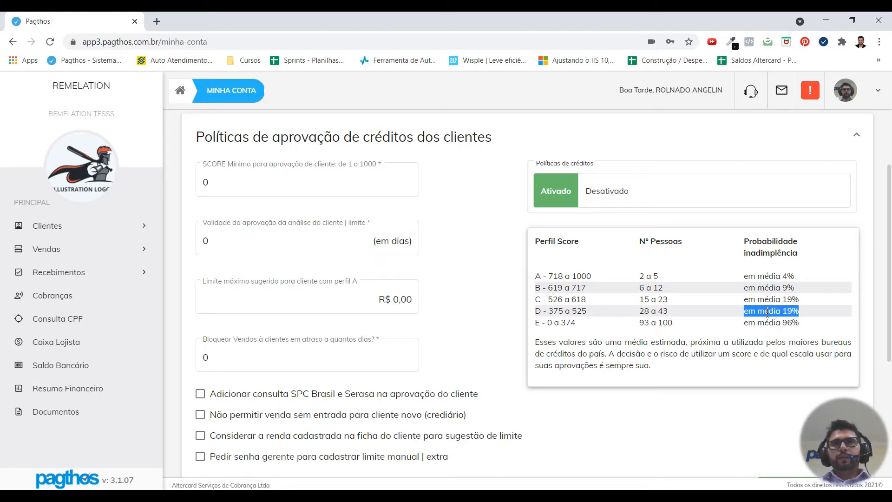
left_click(586, 312)
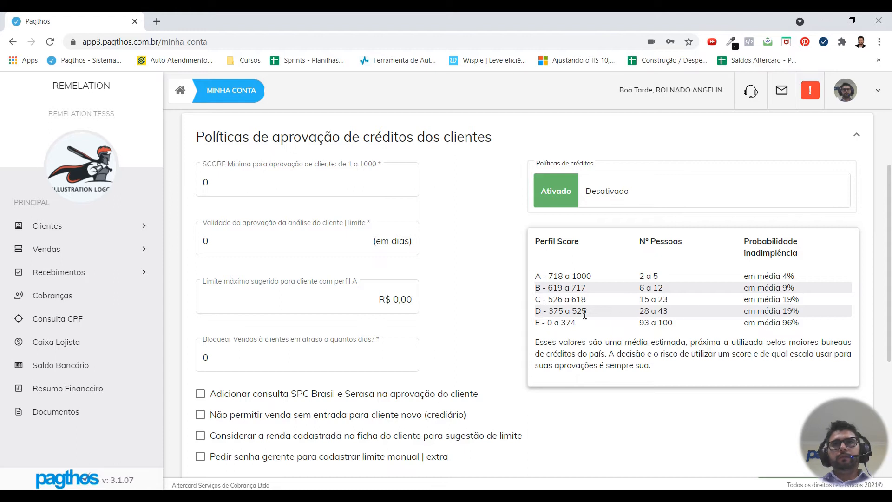
left_click_drag(548, 311, 588, 312)
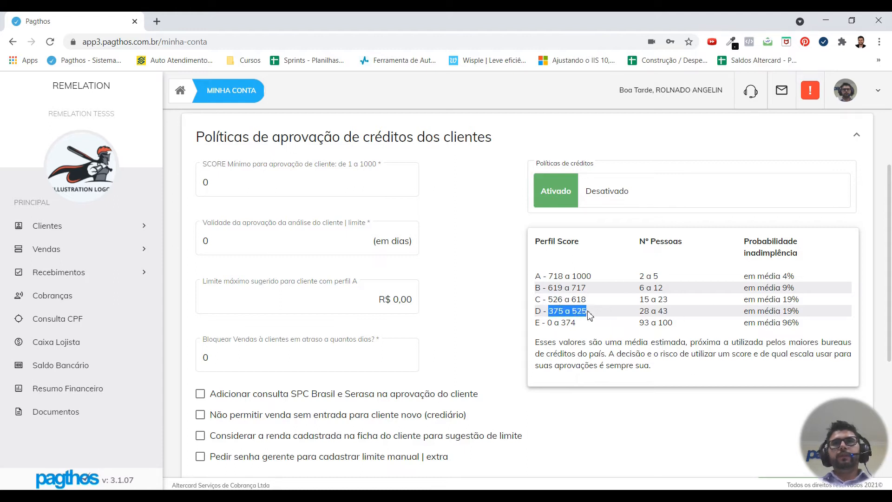
left_click(589, 315)
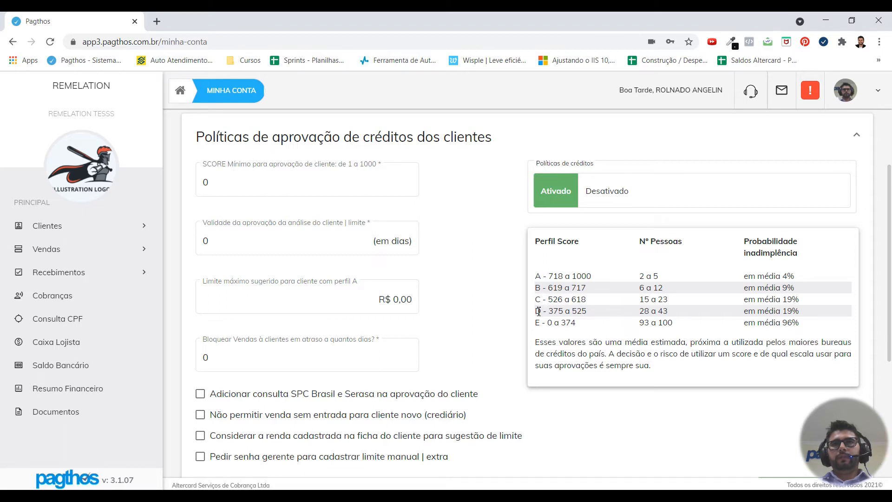
mouse_move(534, 311)
left_mouse_down()
mouse_move(558, 320)
mouse_move(824, 332)
mouse_move(550, 312)
mouse_move(538, 320)
mouse_move(536, 311)
left_mouse_up()
left_click(796, 327)
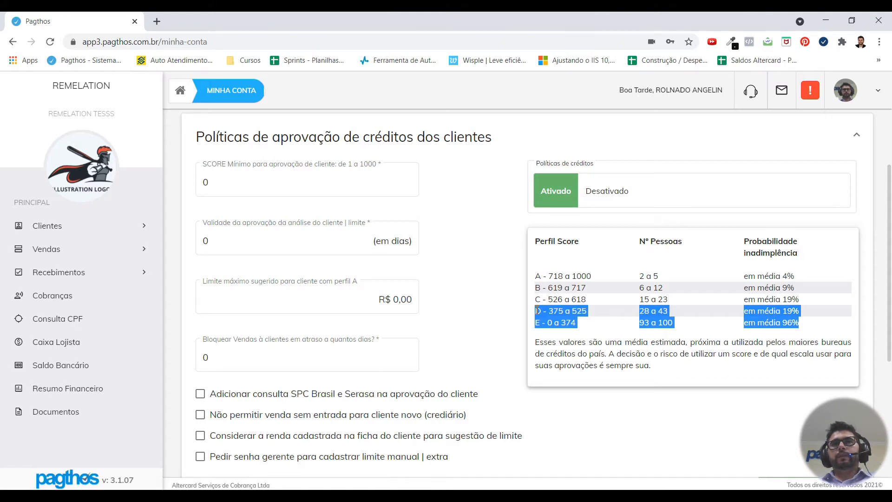
left_click(543, 316)
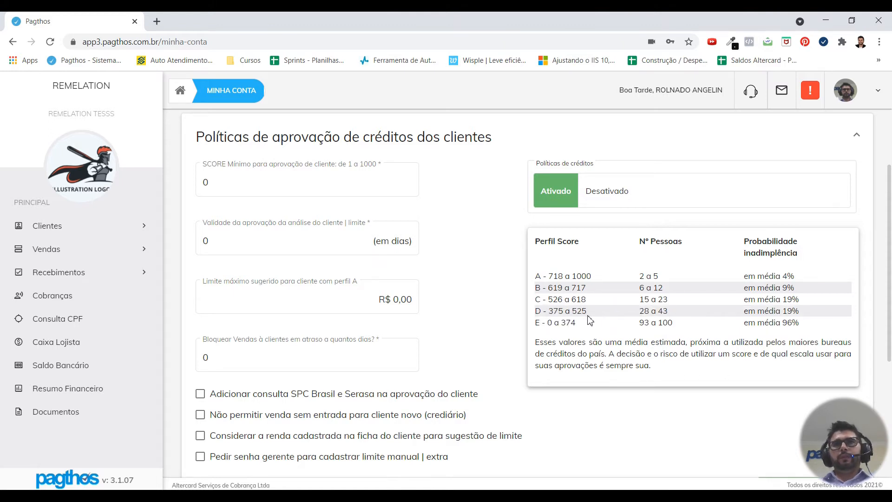
left_click_drag(536, 311, 819, 328)
left_click(820, 328)
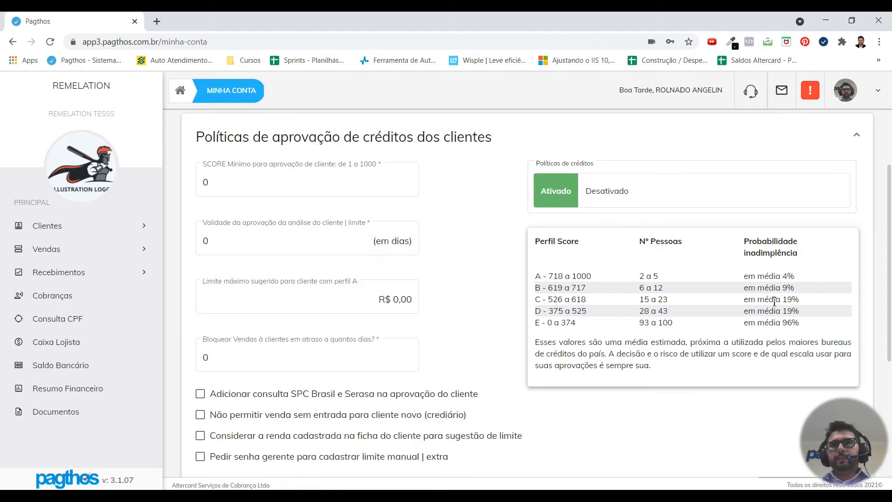
Step: Set the minimum SCORE to 526
left_click(211, 178)
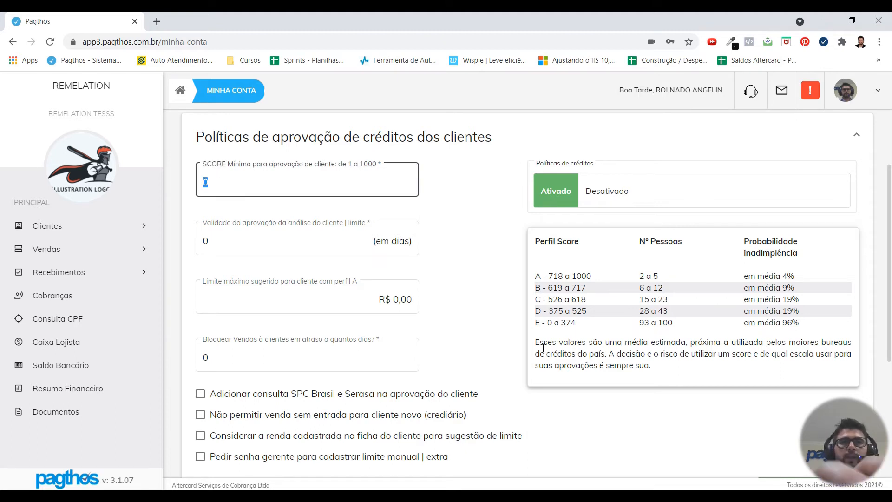
type("526")
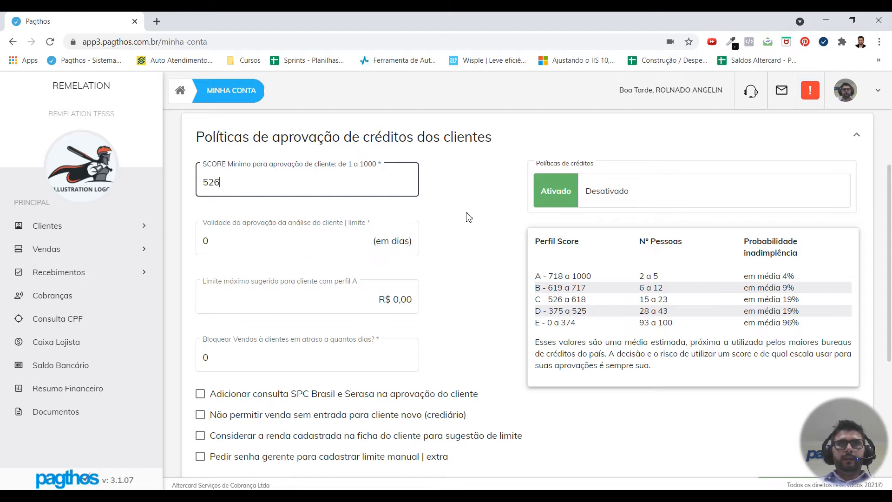
left_click(453, 191)
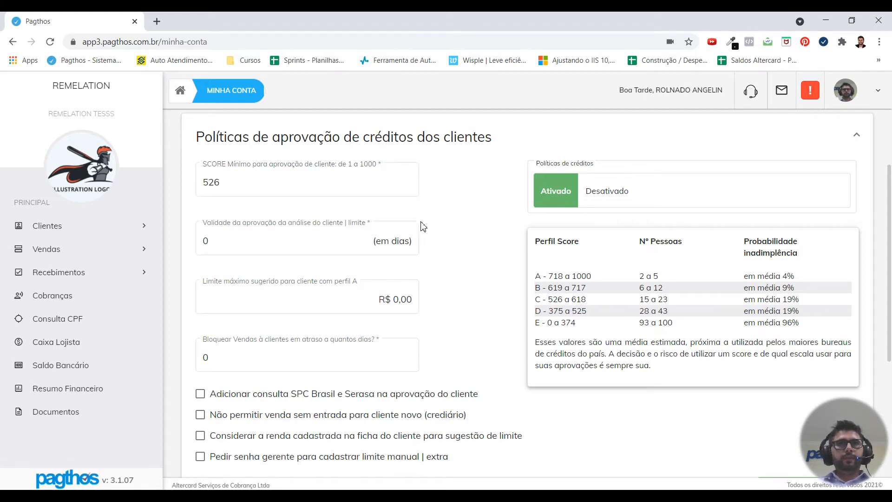
Step: Replace the approval validity of 0 with 180 days
left_click(219, 241)
double_click(204, 241)
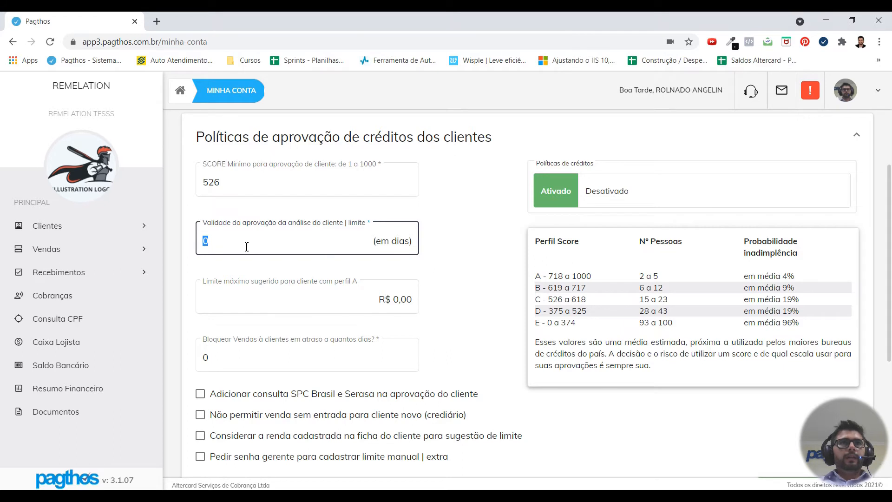
left_click(211, 242)
left_click_drag(214, 243, 203, 247)
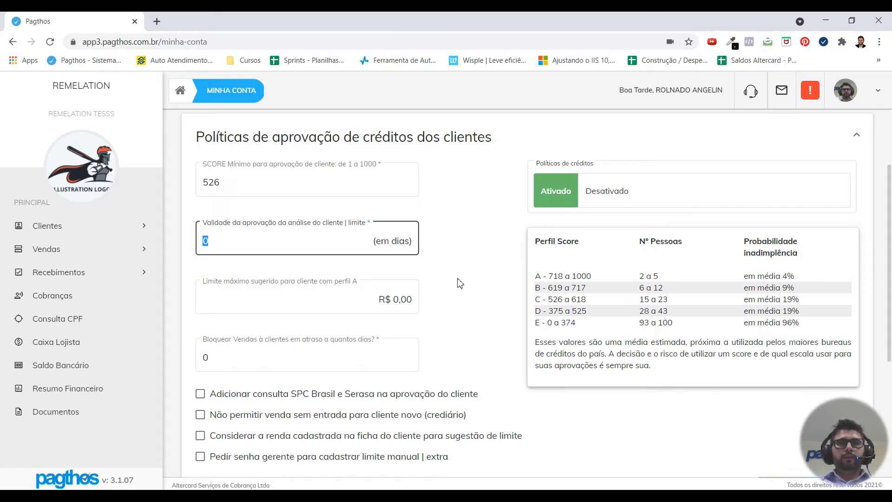
type("180")
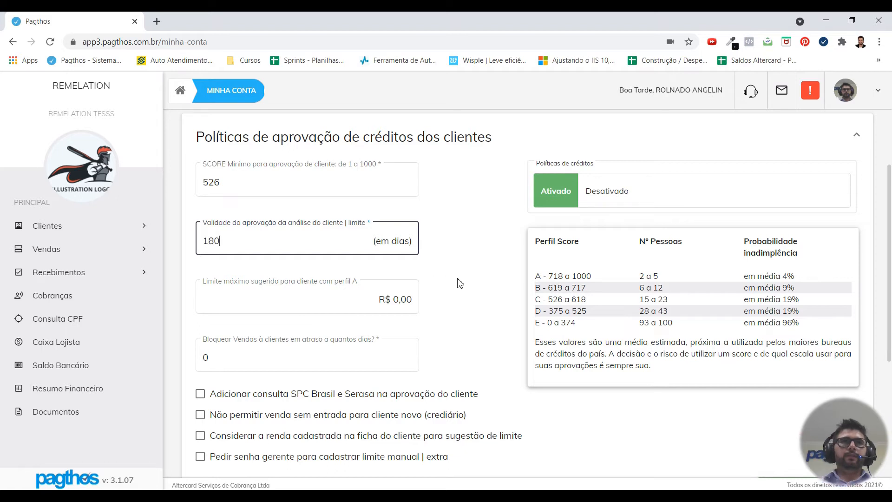
key("Tab")
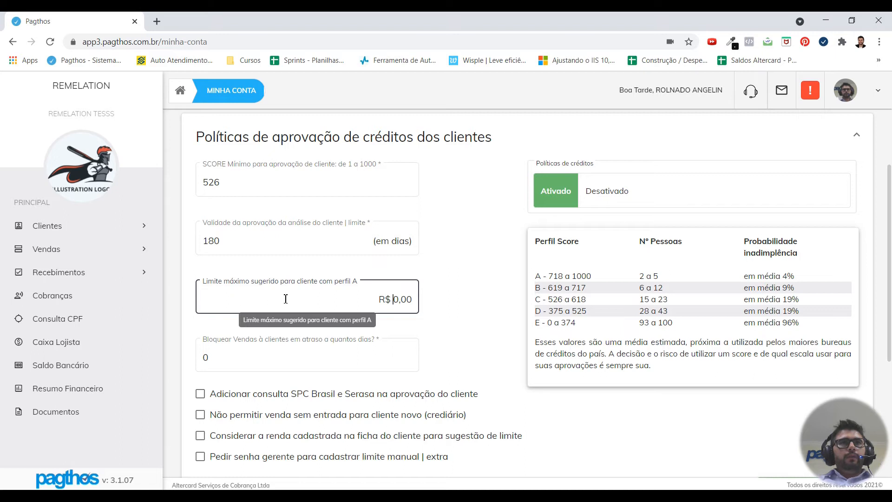
Step: Replace the profile A Limite máximo sugerido of R$ 0,00 with R$ 500,00
left_click_drag(354, 299, 424, 303)
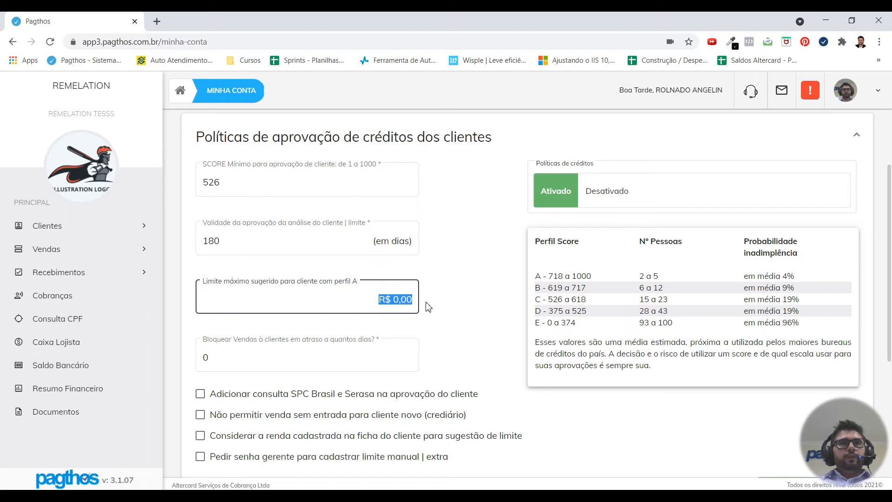
left_click(461, 302)
left_click(394, 304)
triple_click(393, 301)
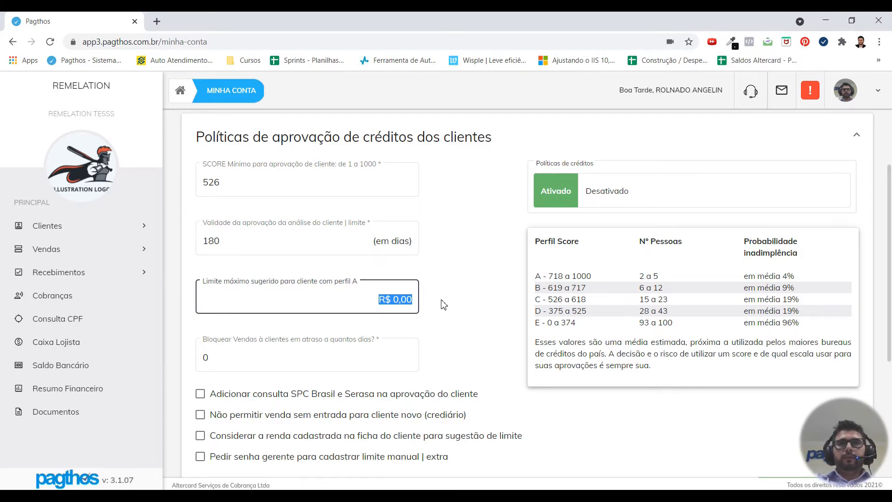
key("BackSpace")
type("500,0")
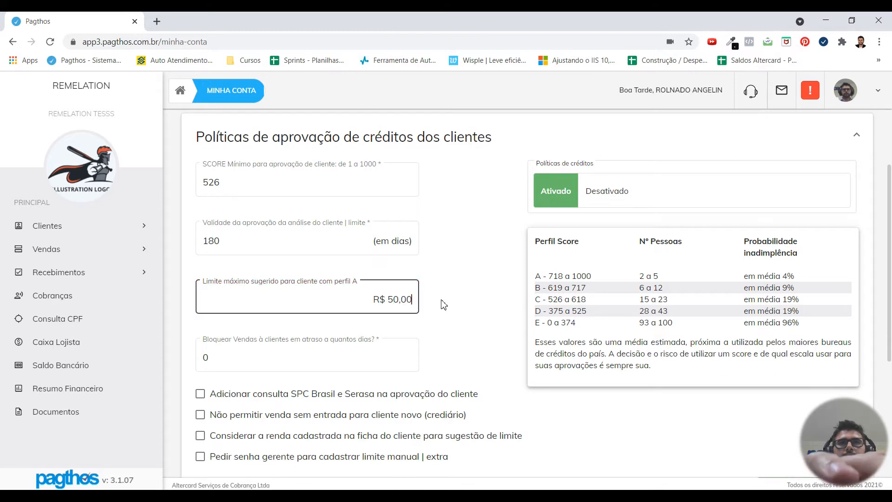
type("0")
left_click(443, 304)
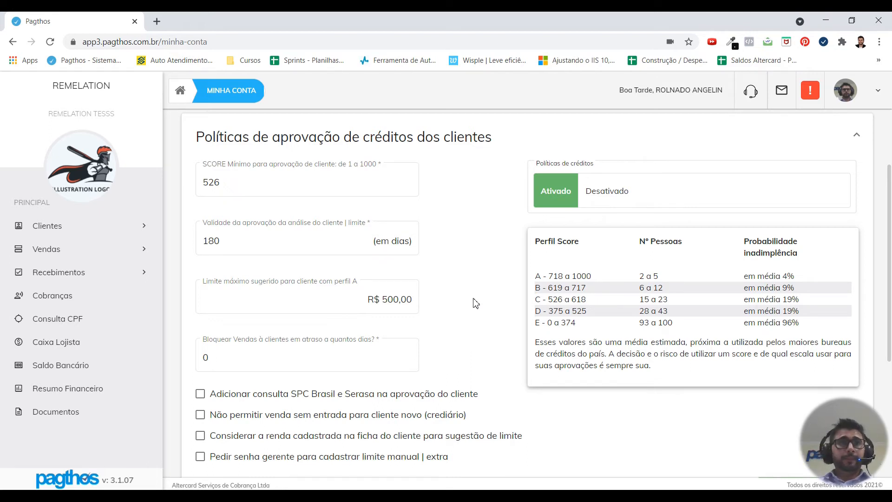
left_click(336, 286)
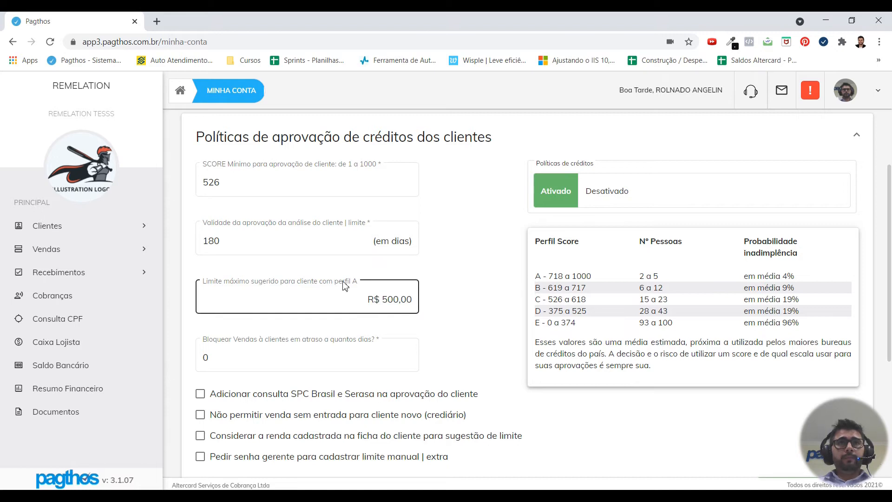
left_click_drag(361, 286, 462, 298)
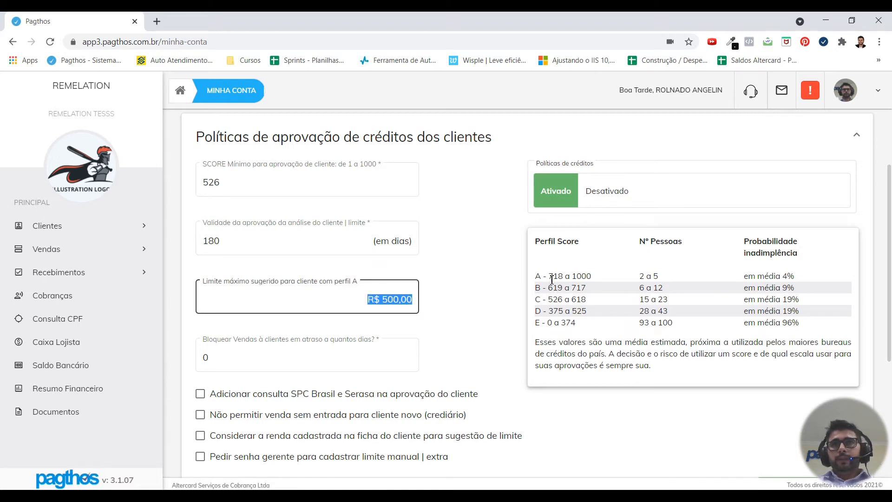
left_click_drag(552, 278, 591, 277)
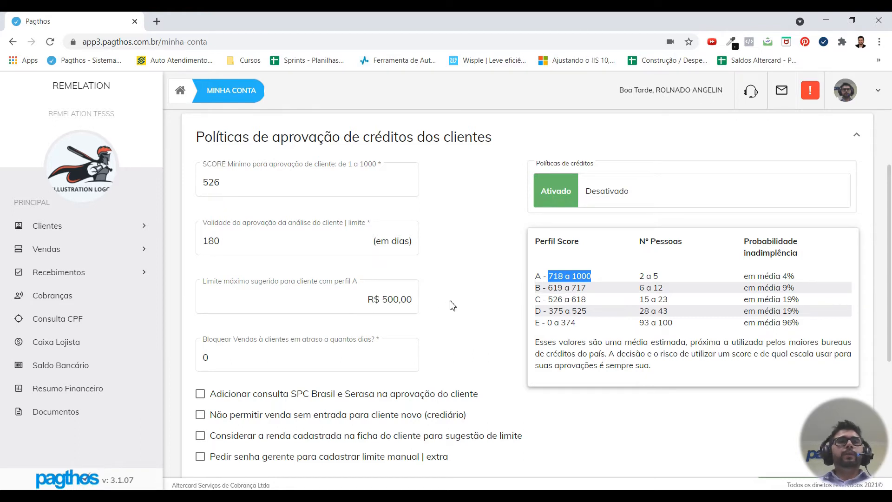
left_click_drag(549, 287, 573, 308)
left_click(562, 288)
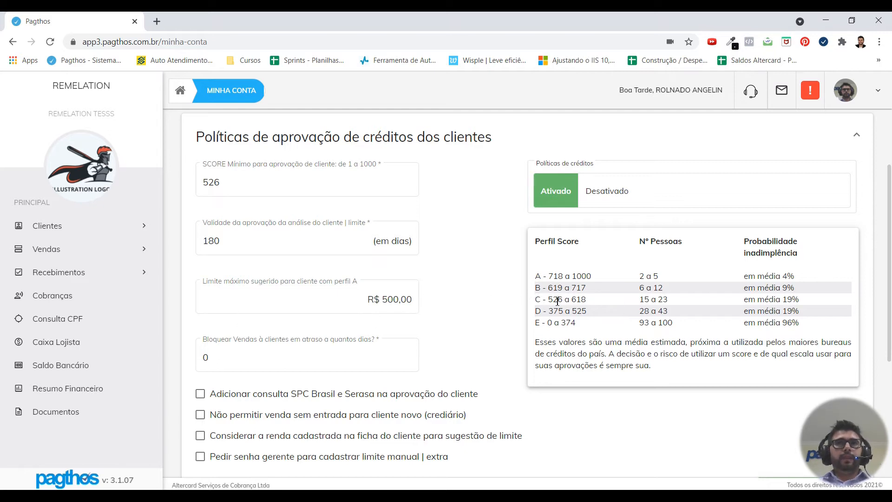
left_click_drag(548, 299, 581, 299)
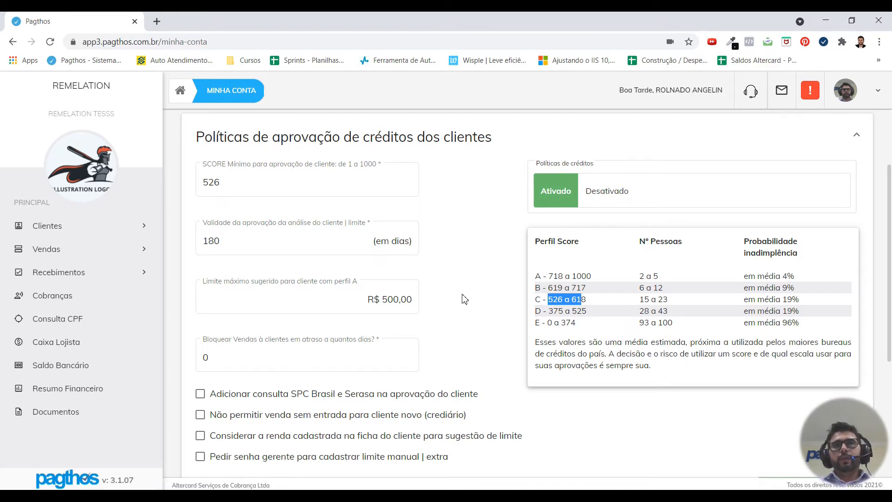
left_click(464, 299)
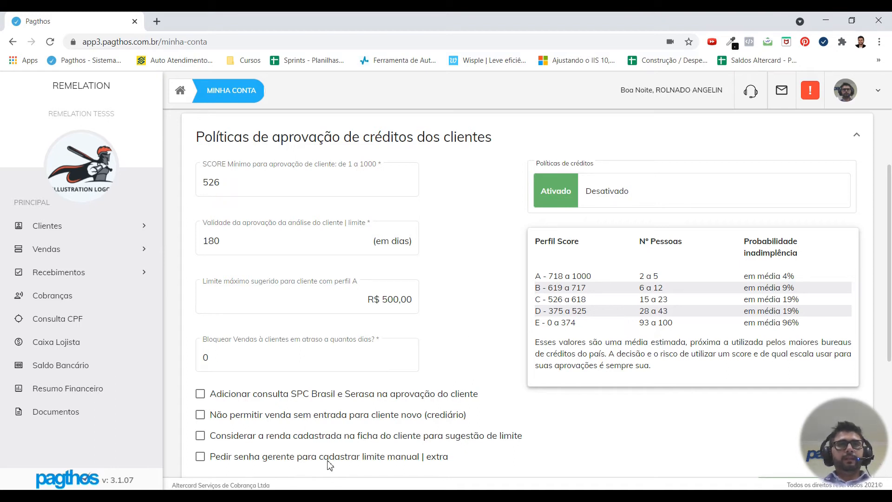
scroll(487, 296, "down", 2)
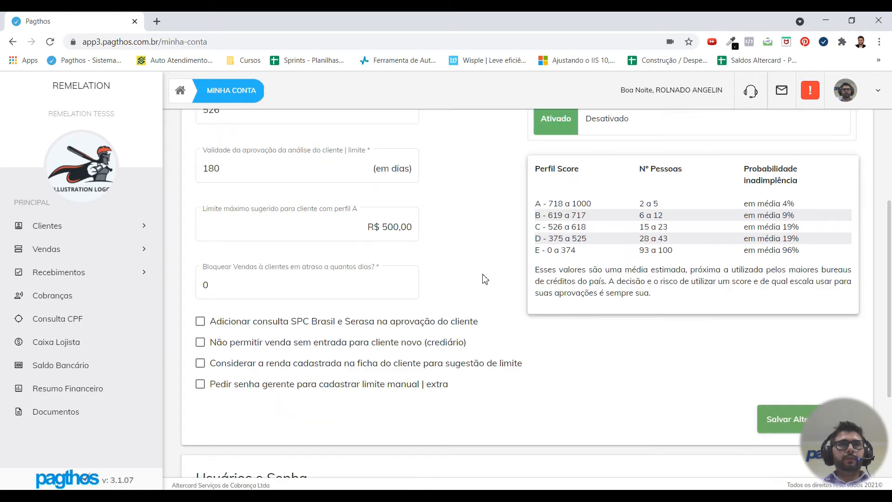
left_click(288, 284)
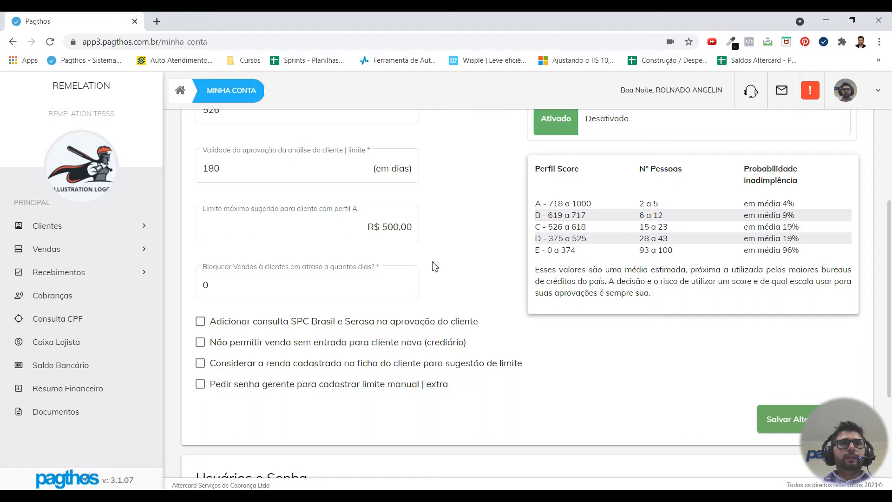
Step: Set Bloquear Vendas to 30 overdue days, correcting a mistyped 1
double_click(204, 297)
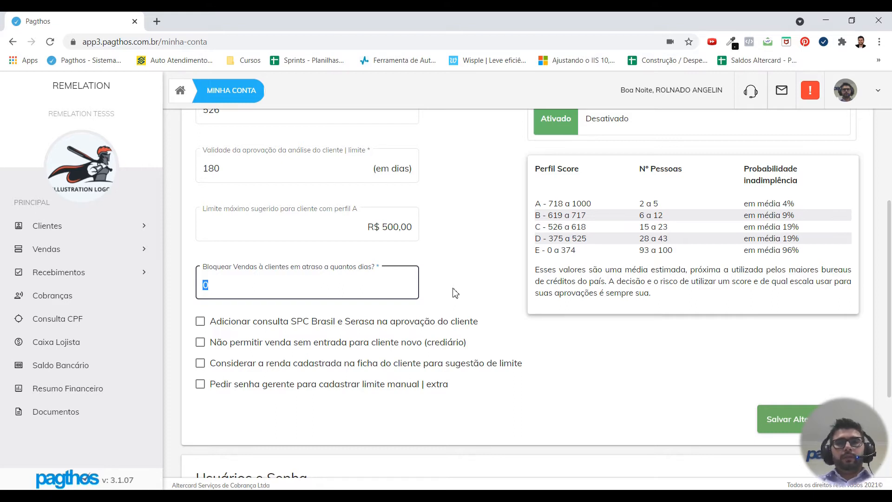
type("1")
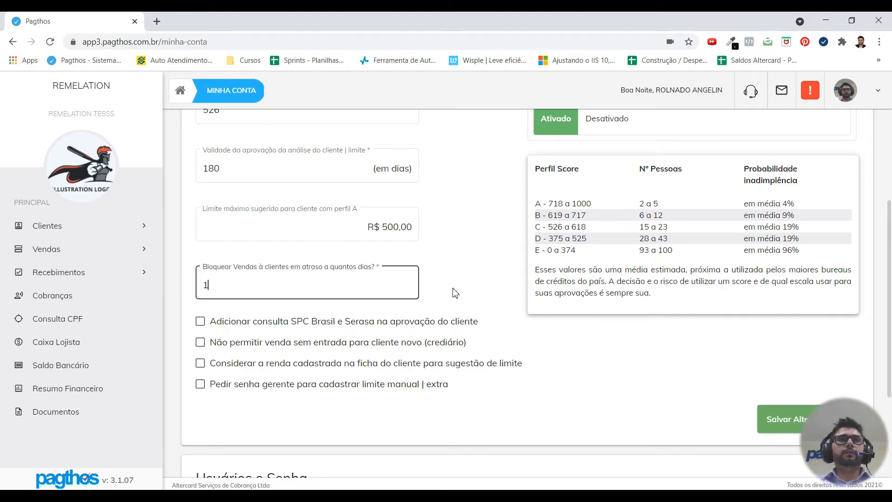
key("BackSpace")
type("30")
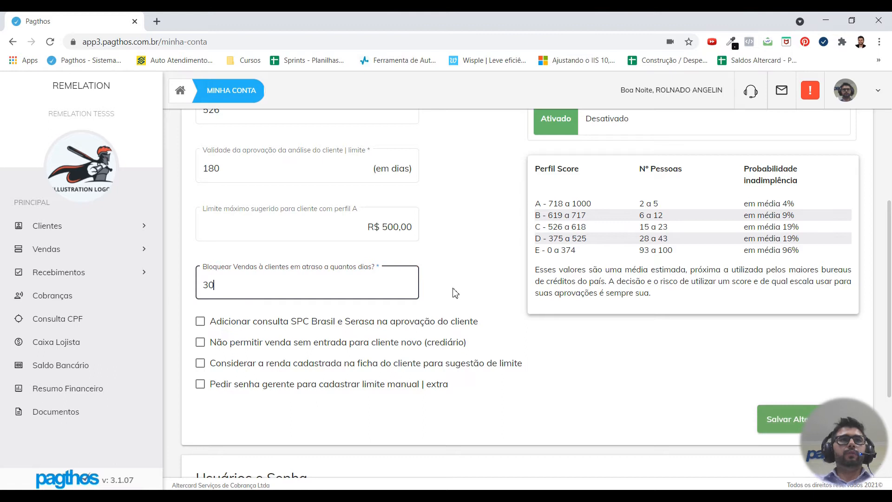
key("Tab")
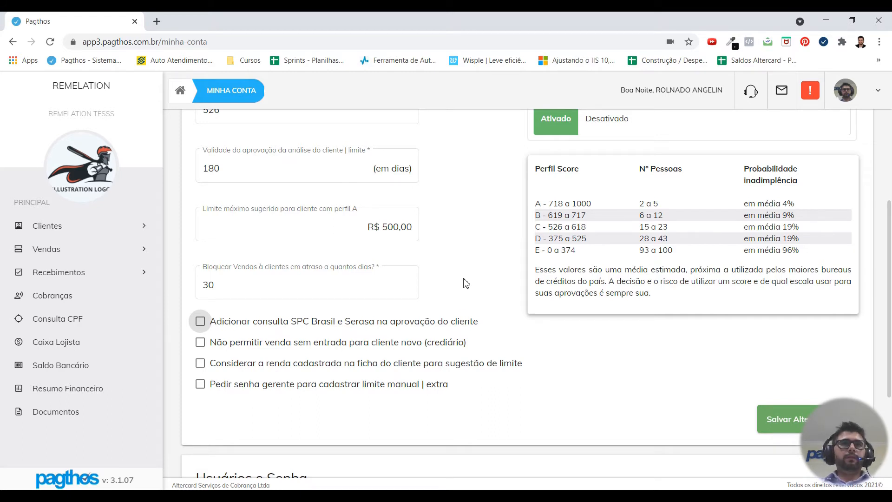
Step: Tick Adicionar consulta SPC Brasil e Serasa in the client approval options
left_click(205, 287)
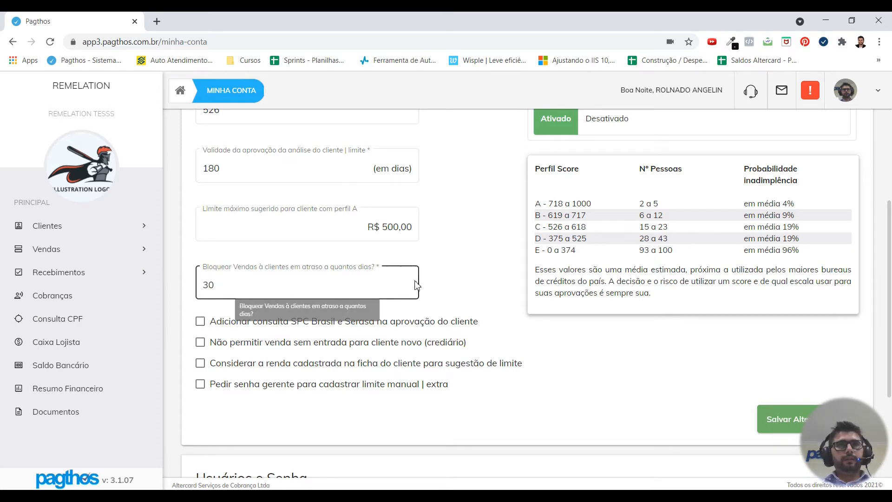
left_click(453, 286)
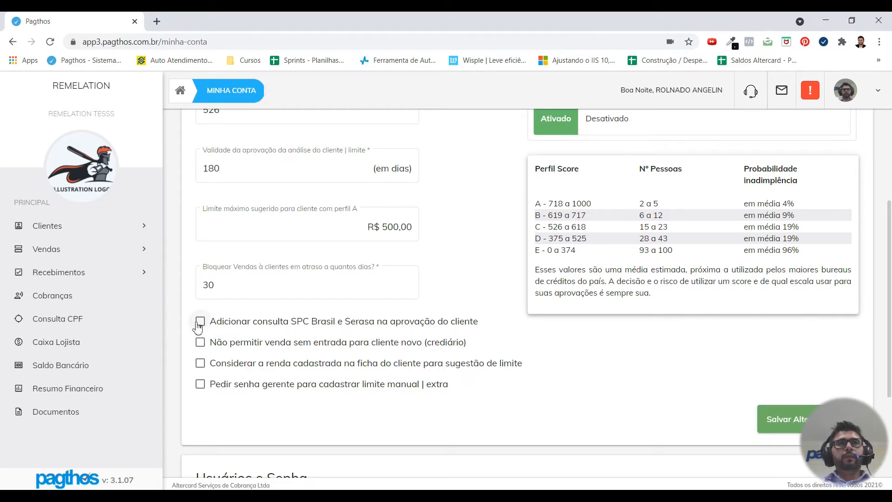
scroll(177, 168, "up", 2)
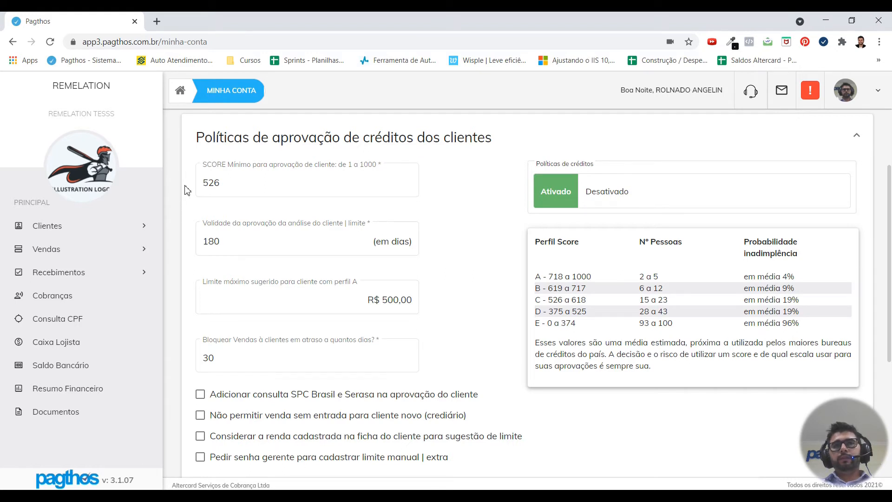
left_click(200, 396)
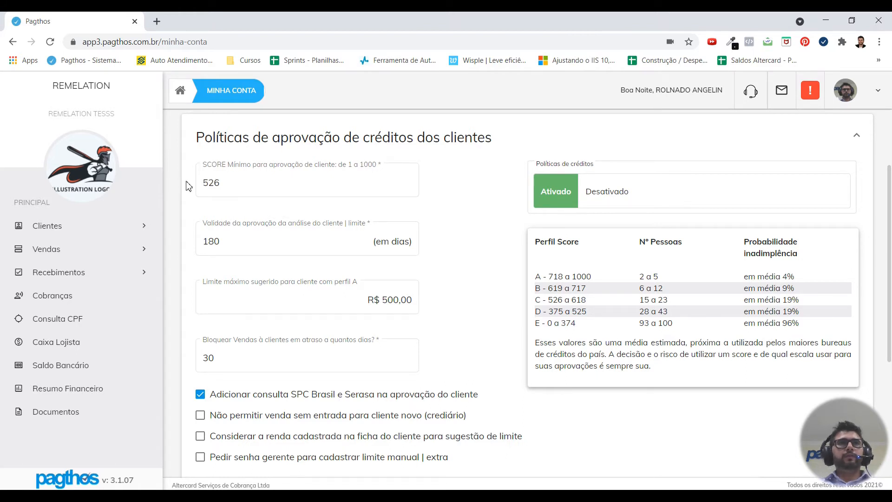
scroll(188, 185, "down", 2)
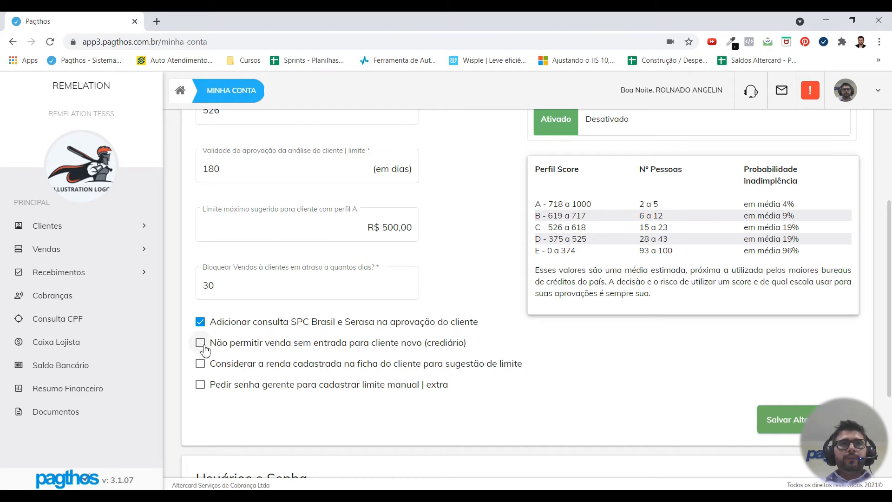
Step: Try requiring a down payment from new clients with a 40% minimum entry
left_click(200, 343)
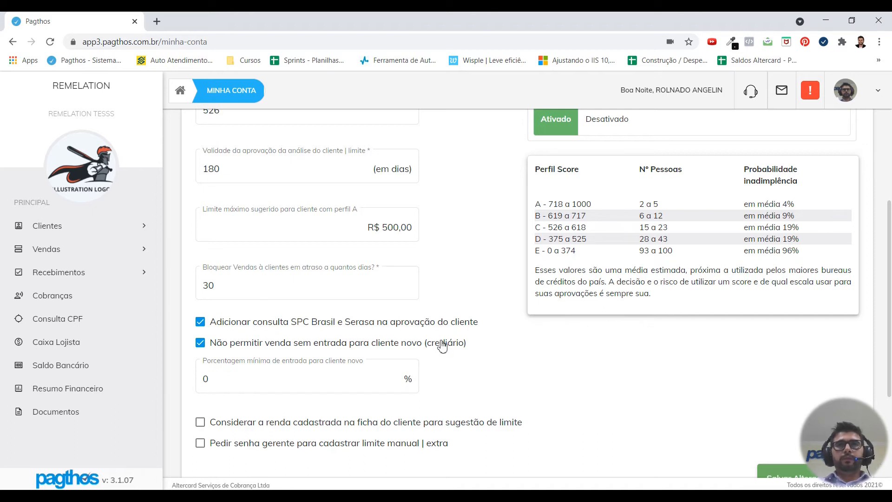
double_click(205, 379)
left_click_drag(205, 379, 219, 393)
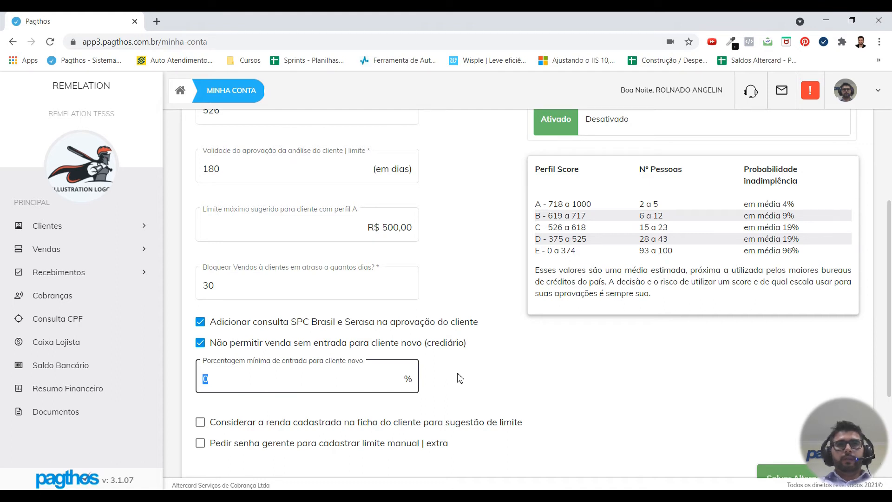
key("BackSpace")
type("40")
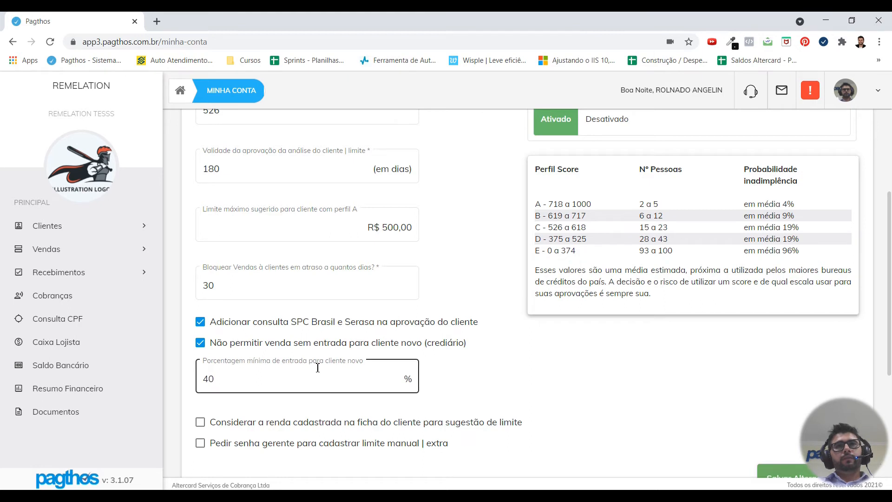
double_click(209, 380)
left_click(205, 379)
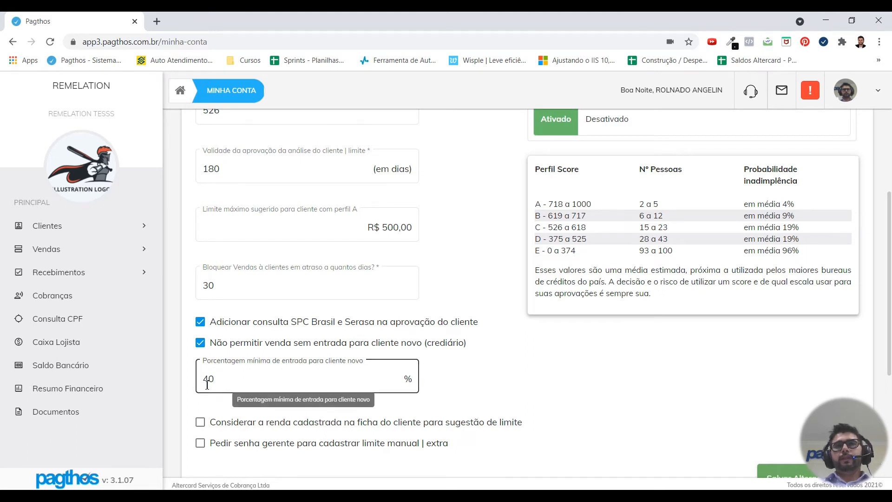
left_click(480, 375)
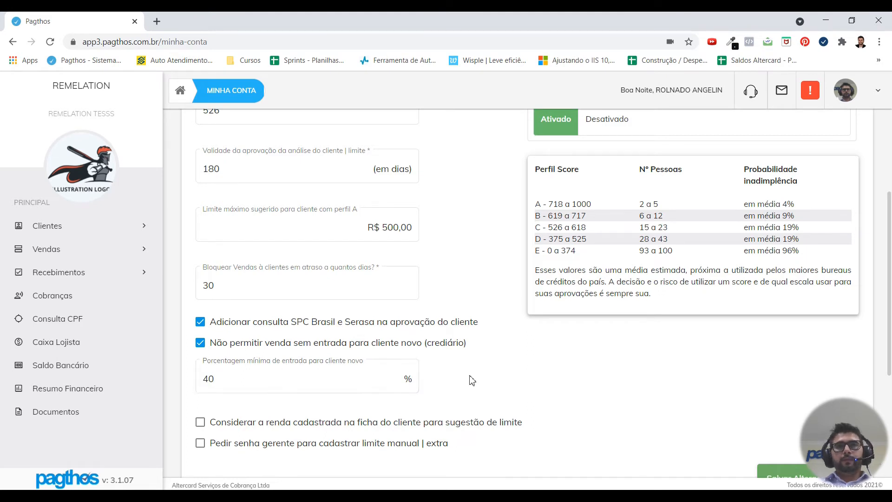
Step: Turn the down-payment requirement back off and enable Considerar a renda cadastrada
left_click(201, 347)
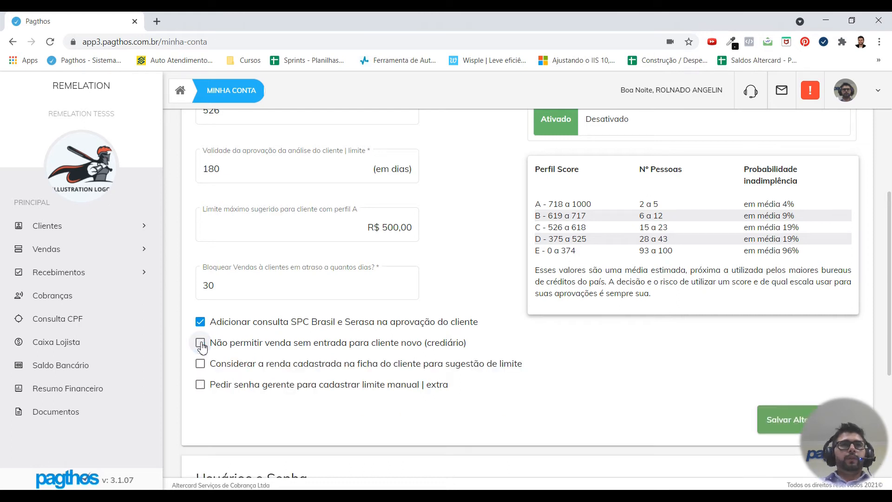
left_click(200, 347)
left_click(201, 348)
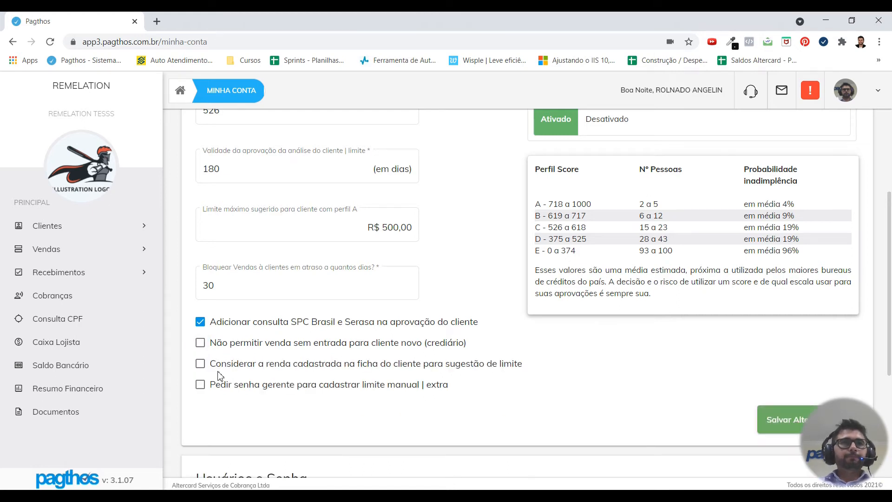
left_click(201, 364)
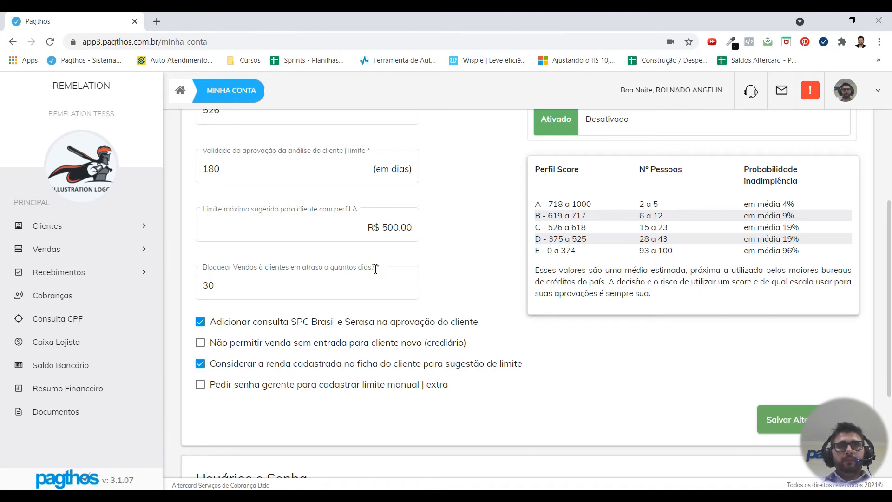
Step: Change the profile A suggested maximum limit to R$ 5.000,00
triple_click(359, 228)
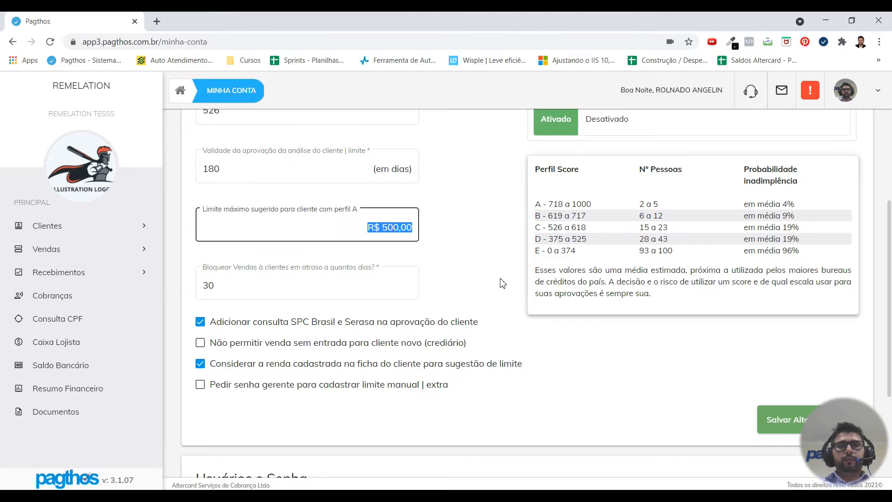
type("5000")
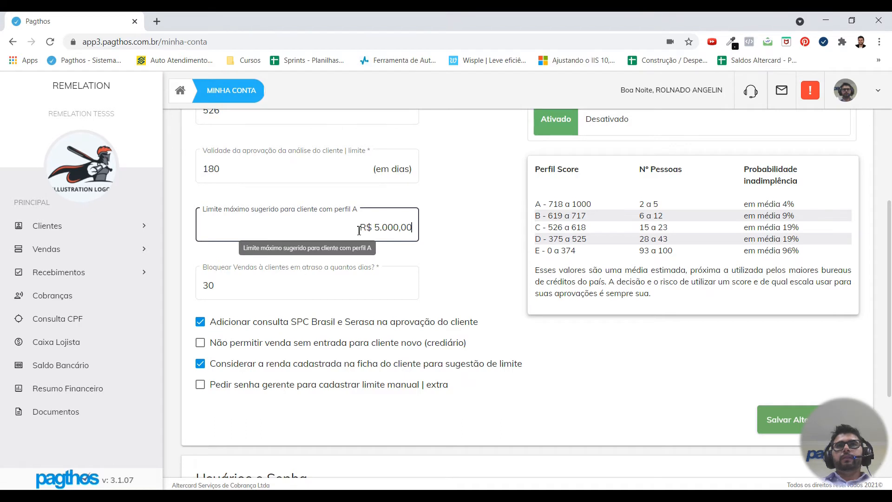
left_click_drag(359, 230, 400, 227)
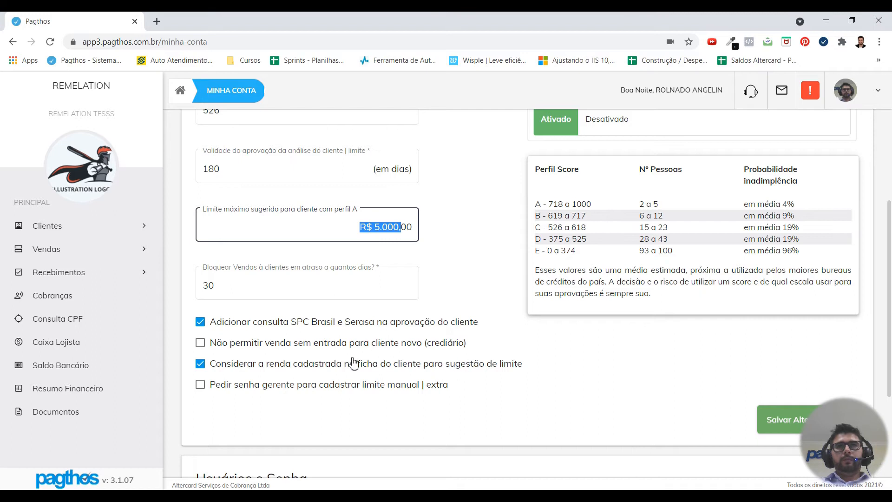
Step: Require a manager password for manual or extra limits, keeping income-based suggestions on
left_click(203, 366)
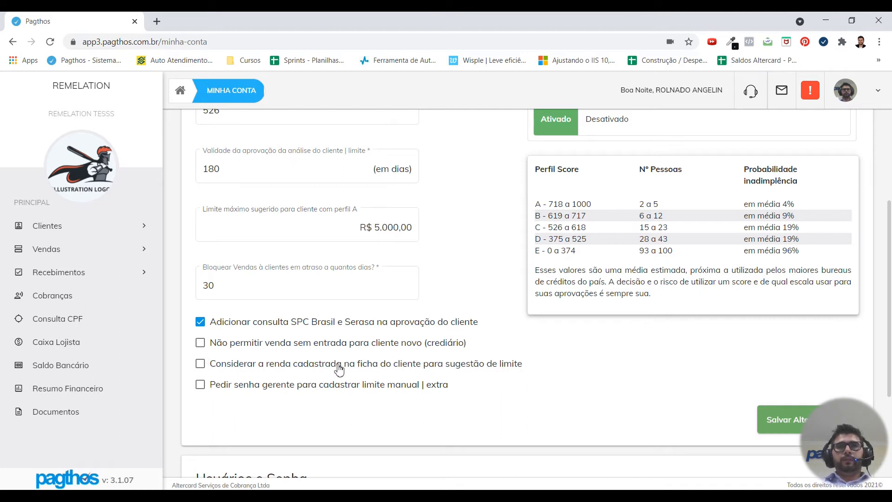
left_click(203, 366)
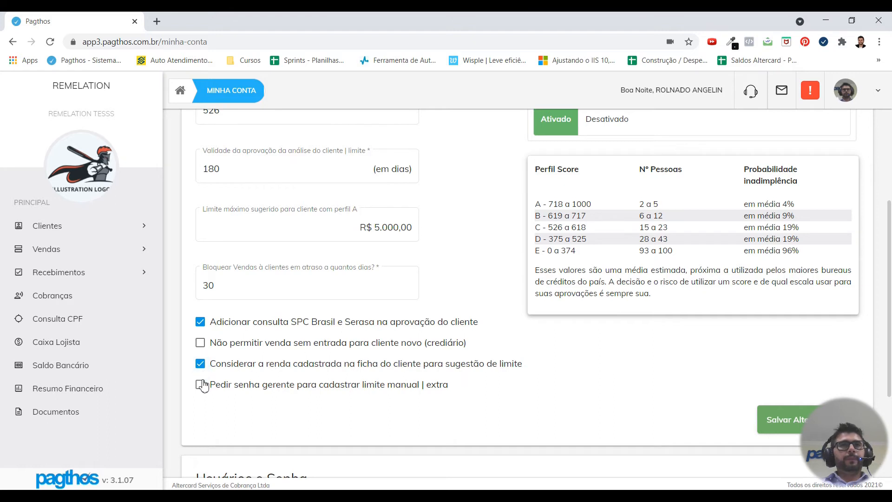
left_click(201, 386)
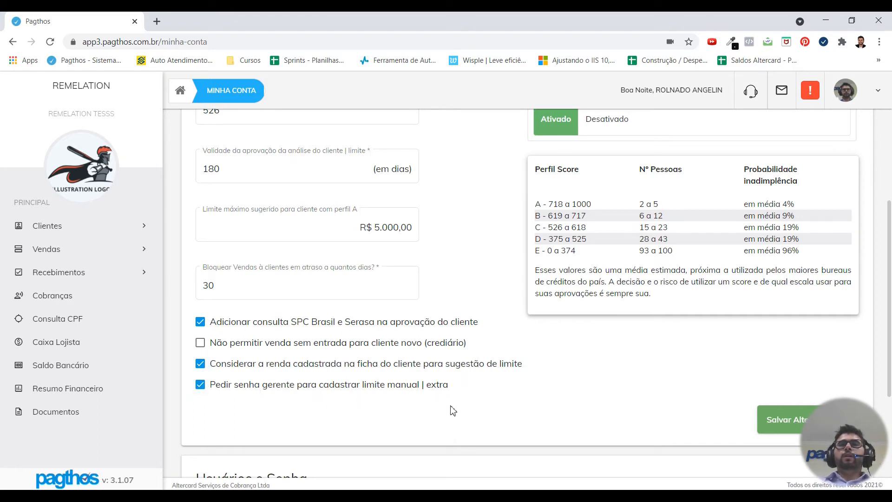
scroll(456, 213, "up", 2)
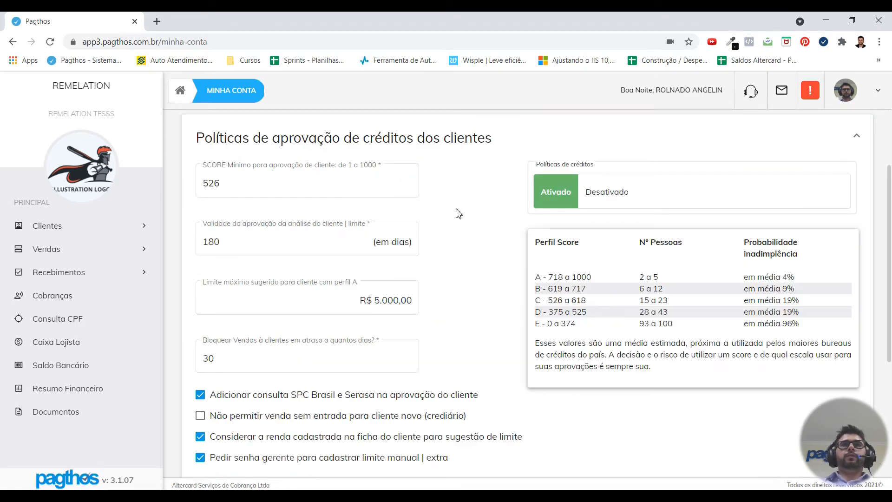
Step: Save the credit-approval changes with Salvar Alterações and acknowledge the success message
scroll(491, 218, "down", 2)
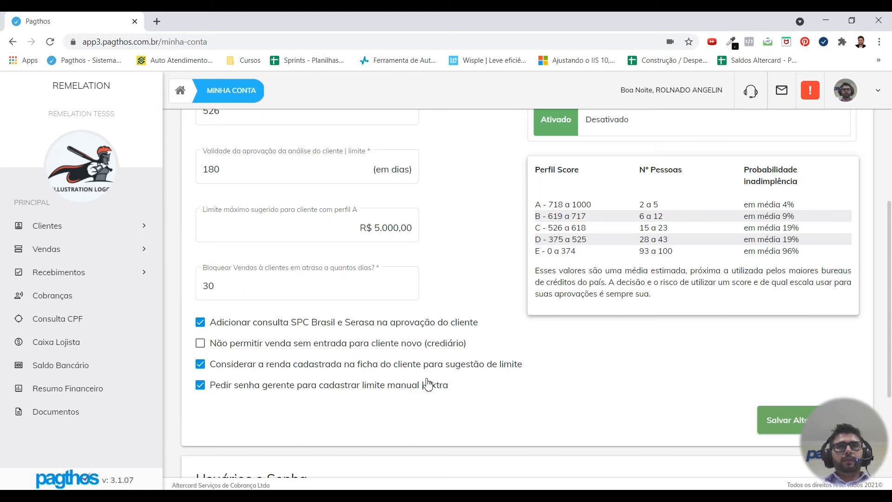
scroll(427, 385, "up", 2)
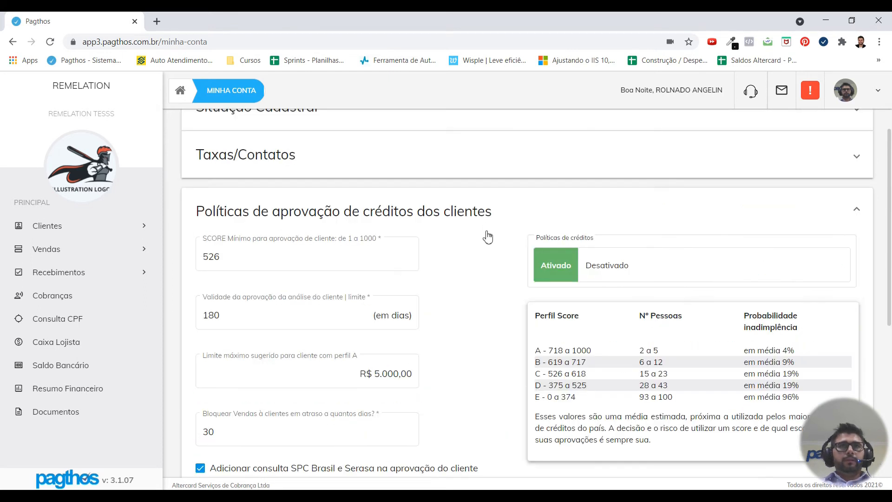
scroll(488, 239, "down", 1)
scroll(491, 248, "down", 1)
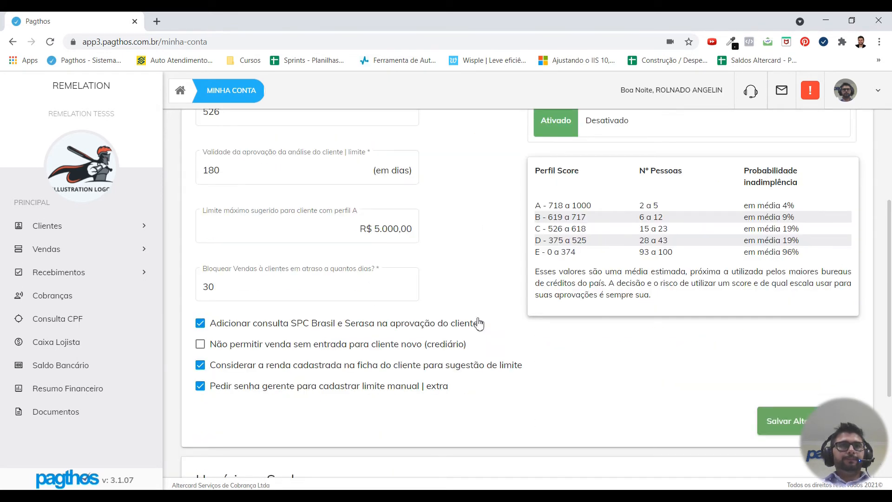
scroll(478, 307, "up", 1)
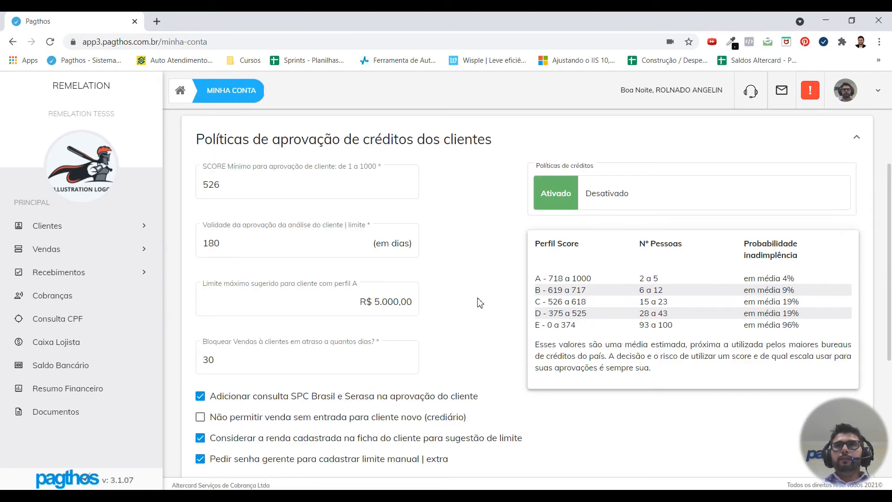
scroll(480, 301, "down", 1)
left_click(769, 422)
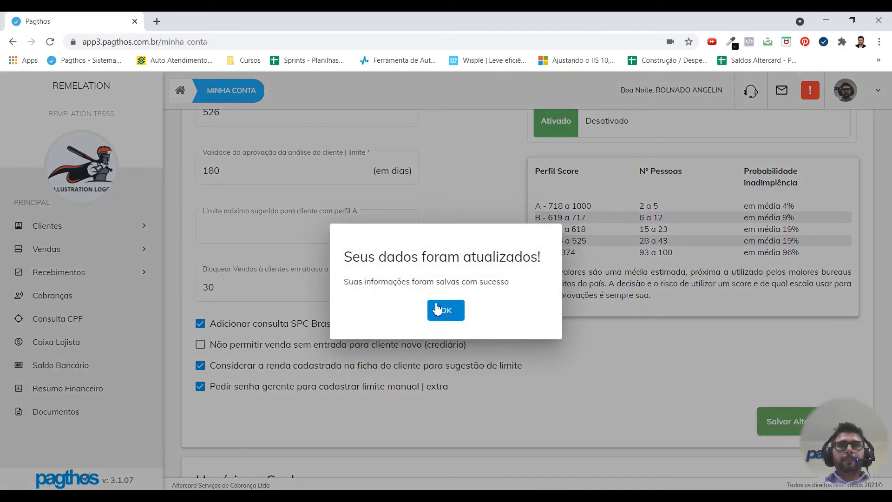
left_click(439, 309)
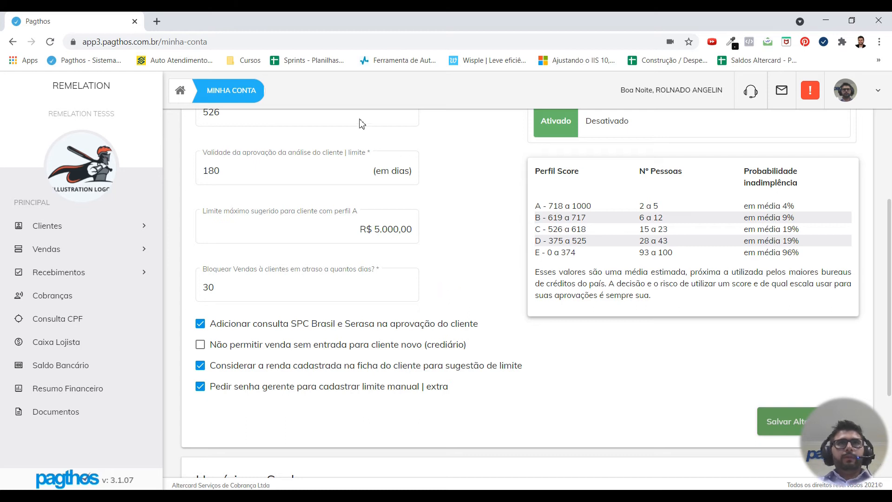
Step: Open a blank browser tab, return to Pagthos and expand the client options
left_click(156, 22)
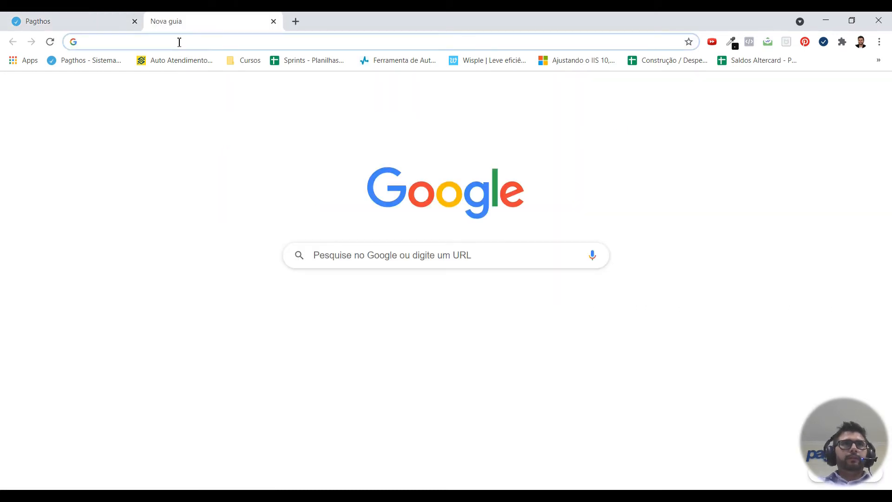
left_click(98, 17)
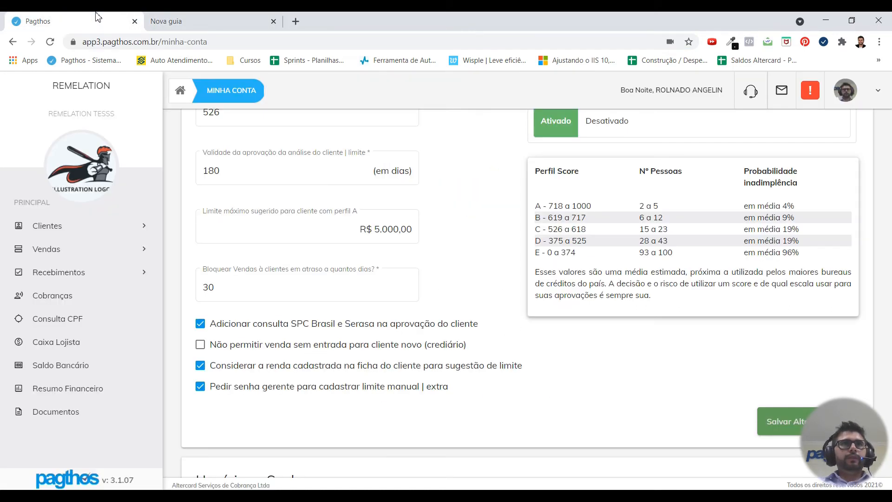
left_click(79, 231)
Step: Start a new client with the test client's name, birth date 01/01/1980 and sex Masculino
left_click(191, 248)
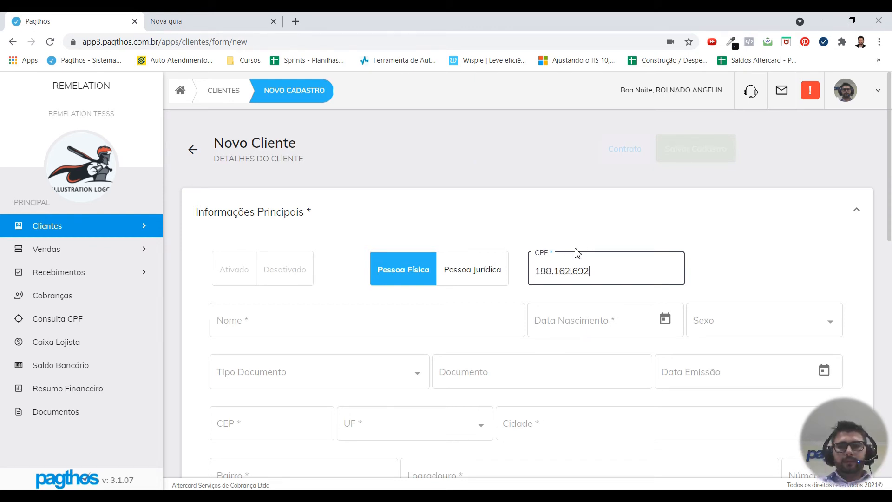
key("Tab")
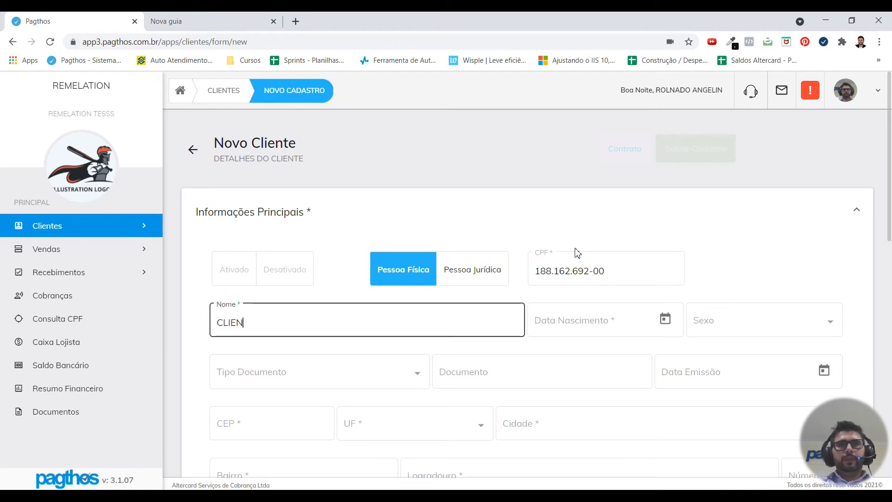
type("CLIENTE TESTE POL")
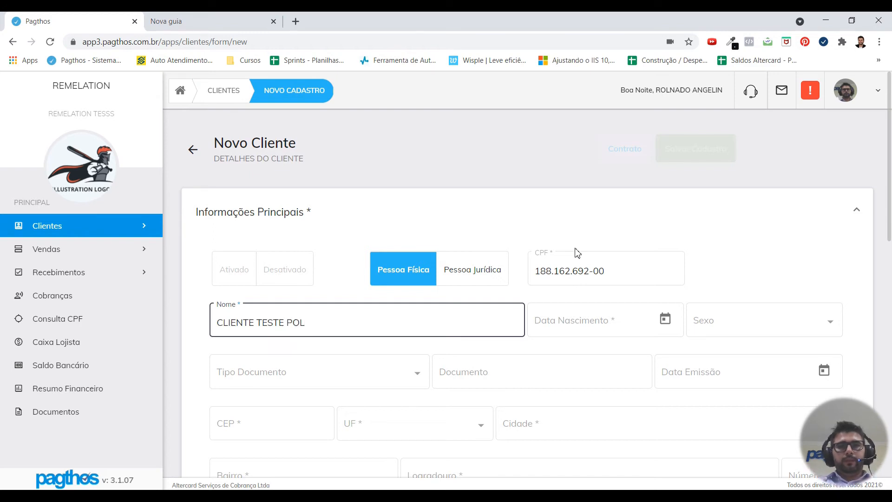
type("ICRED")
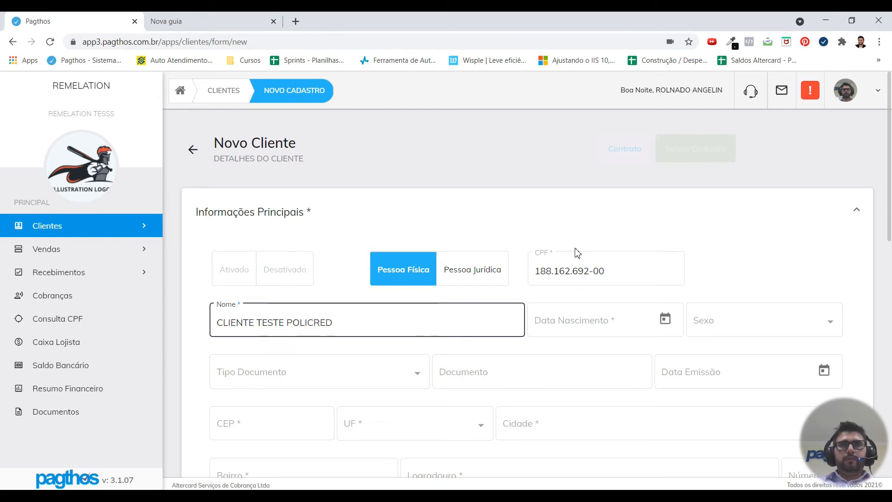
left_click(576, 326)
type("01011980")
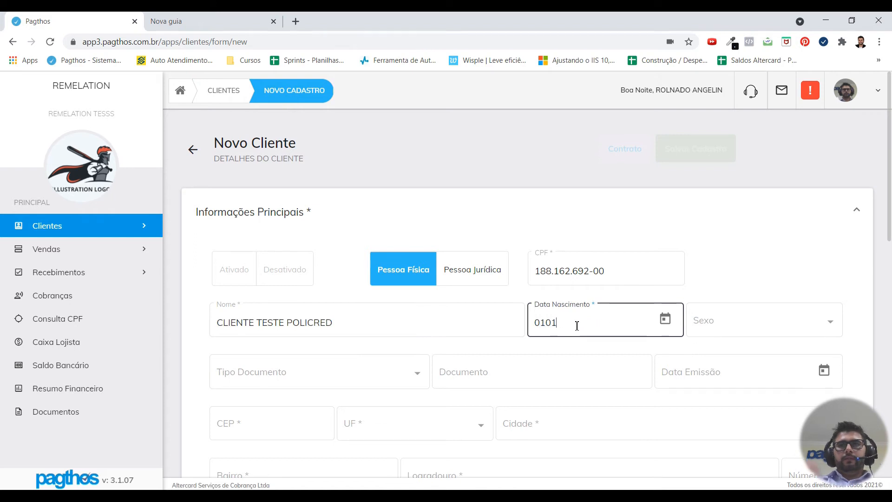
key("Tab")
left_click(710, 320)
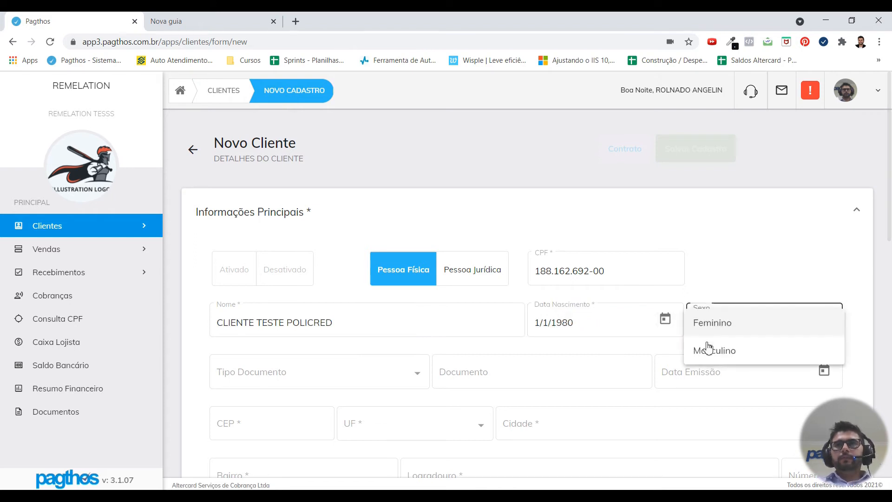
left_click(708, 356)
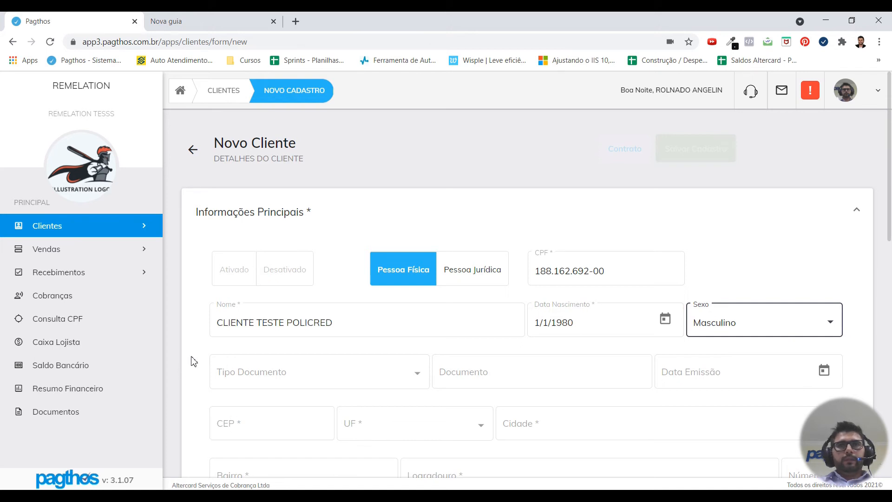
Step: Enter the client's CEP so the address fills in automatically
scroll(194, 357, "down", 2)
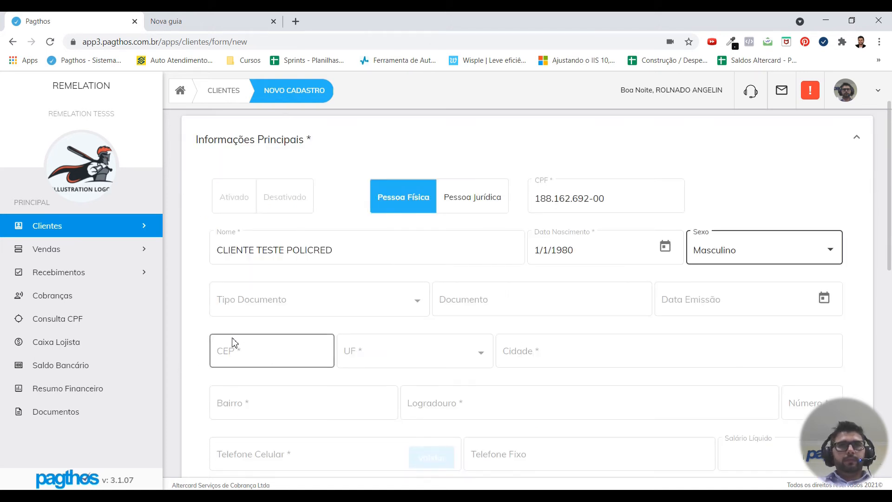
scroll(193, 352, "down", 3)
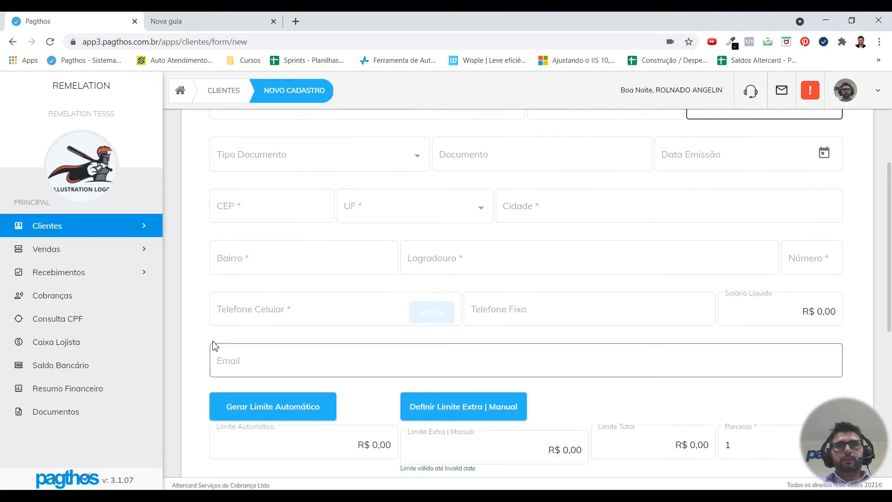
scroll(204, 398, "down", 5)
scroll(211, 364, "up", 8)
scroll(202, 336, "up", 2)
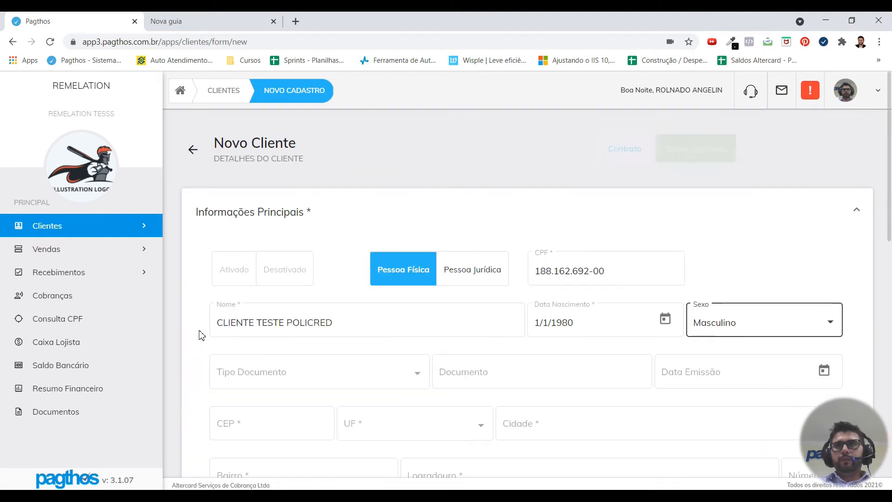
scroll(199, 335, "down", 2)
left_click(223, 354)
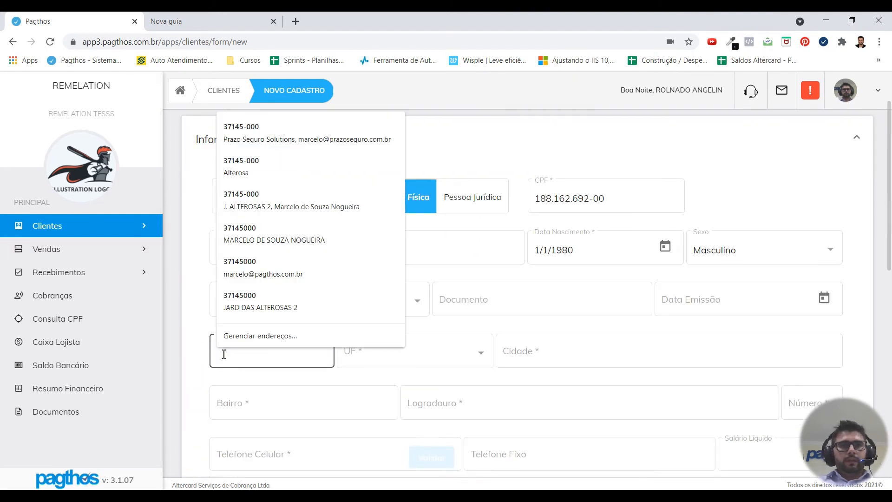
type("11.050-050")
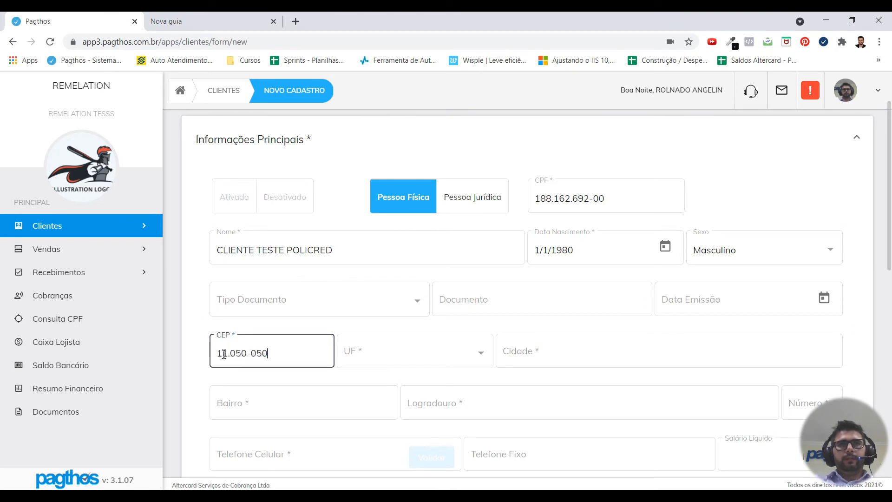
key("Tab")
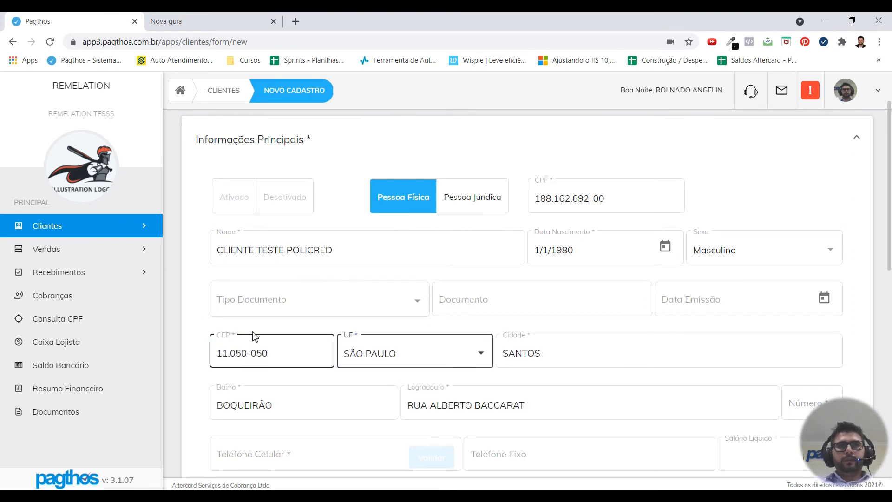
Step: Fill in the house number and the client's mobile phone number
scroll(647, 348, "down", 2)
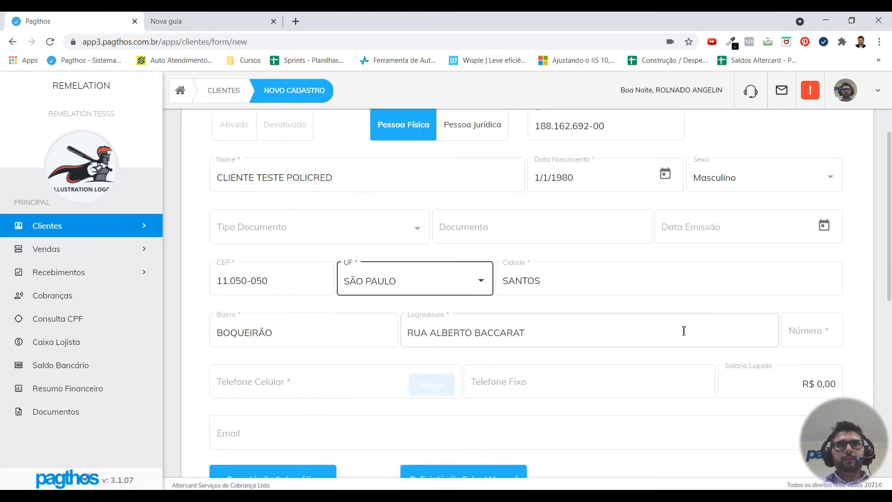
left_click(806, 329)
key("Tab")
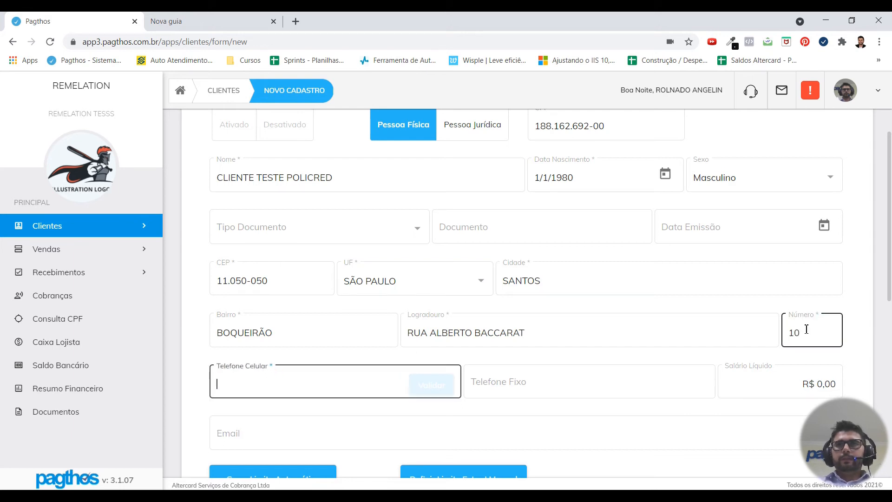
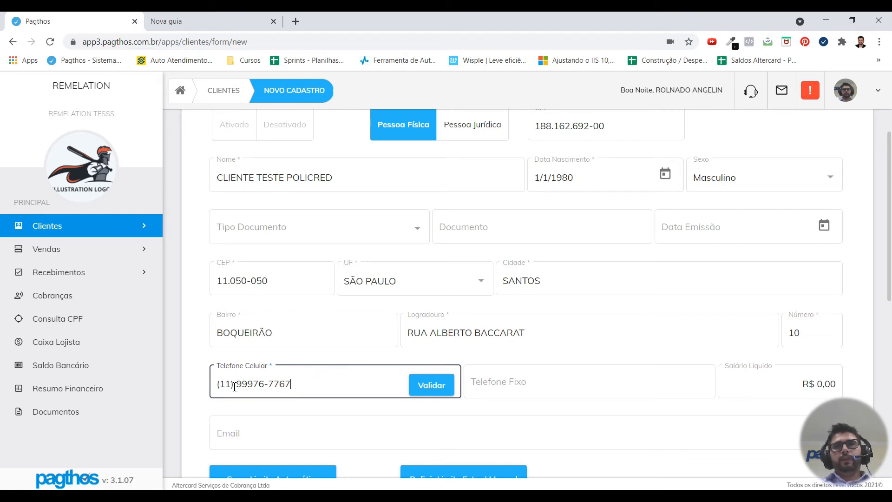
left_click(459, 359)
Step: Set Salário Líquido to R$ 2.000,00 and leave the e-mail field empty
scroll(638, 365, "down", 2)
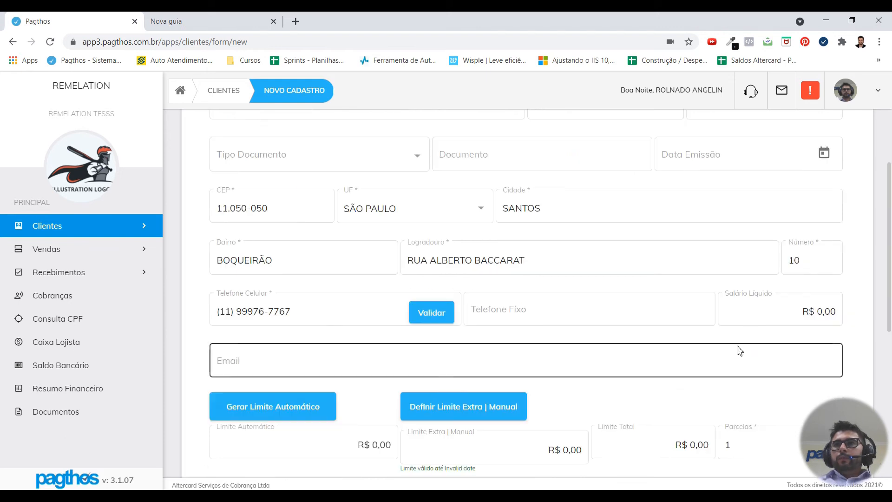
left_click_drag(785, 309, 837, 308)
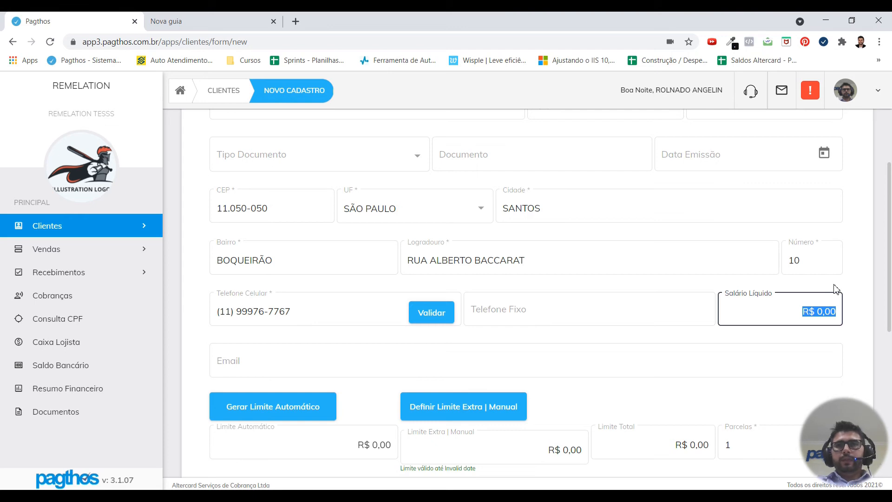
type("200000")
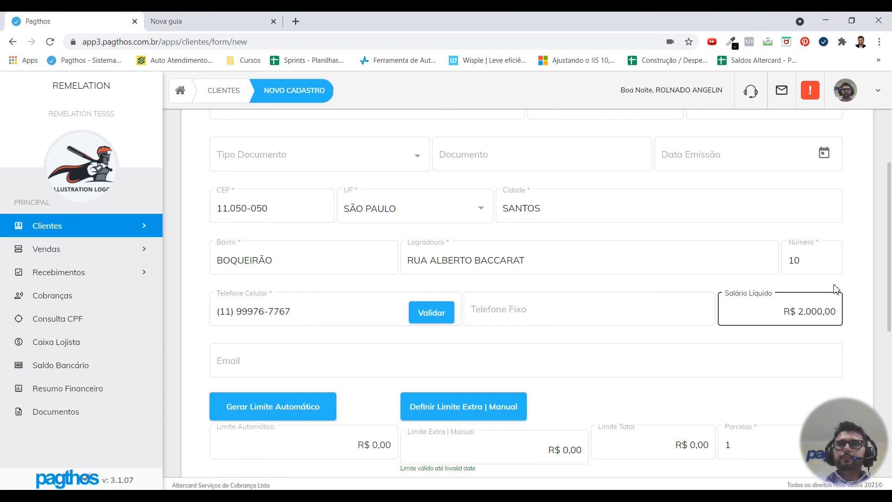
left_click(218, 372)
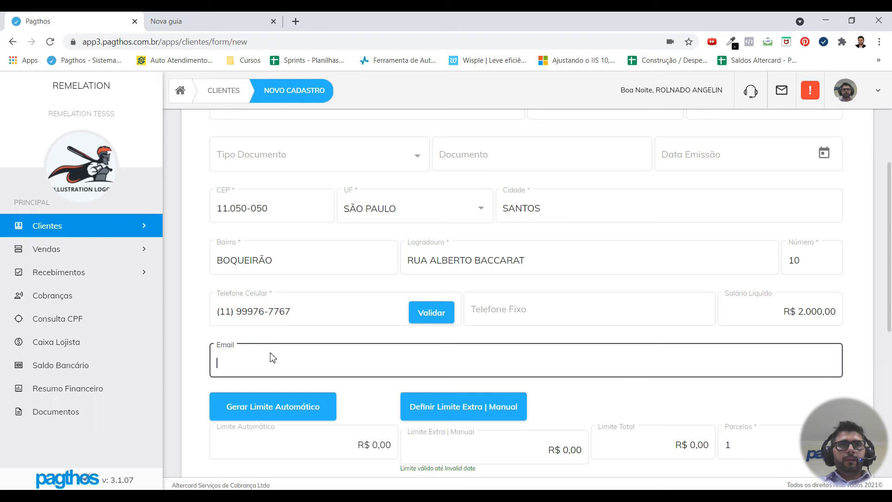
left_click(189, 373)
scroll(189, 373, "down", 2)
left_click(247, 293)
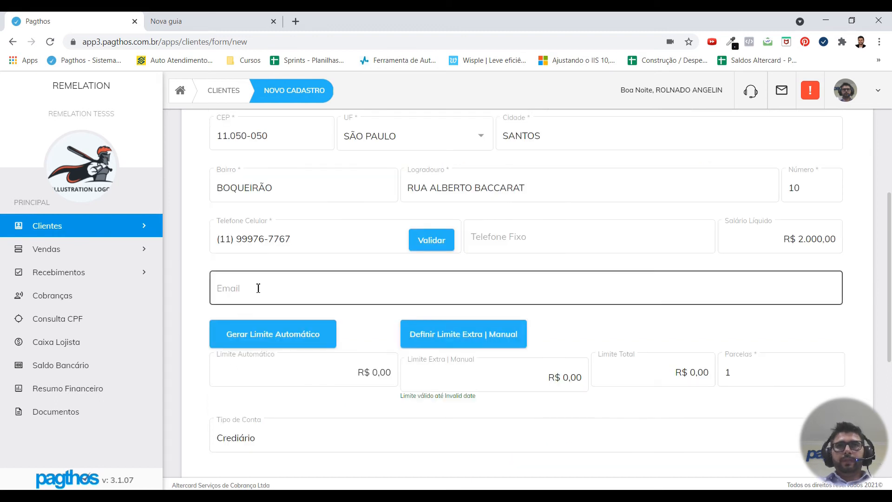
left_click(193, 296)
scroll(184, 303, "down", 2)
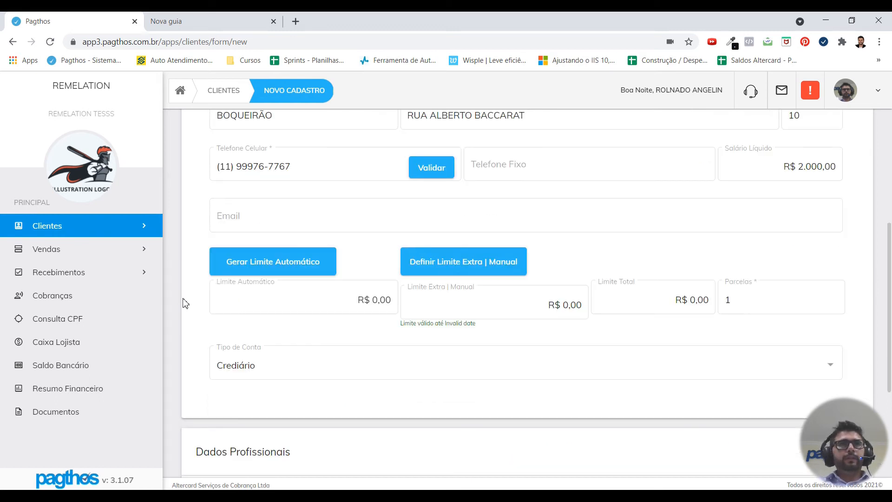
Step: Generate the automatic credit limit, review the minimum score 526 and validity date, and accept R$ 600,00
left_click(276, 263)
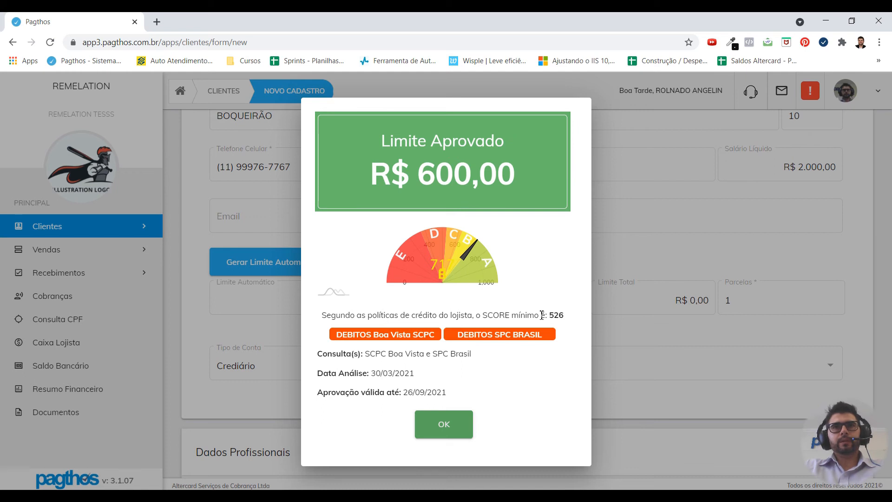
left_click_drag(549, 316, 563, 315)
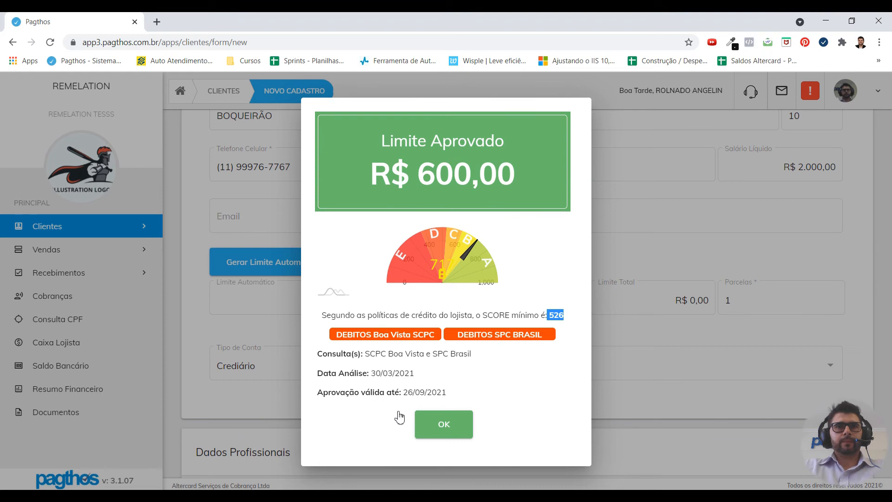
left_click_drag(353, 393, 446, 395)
left_click(448, 395)
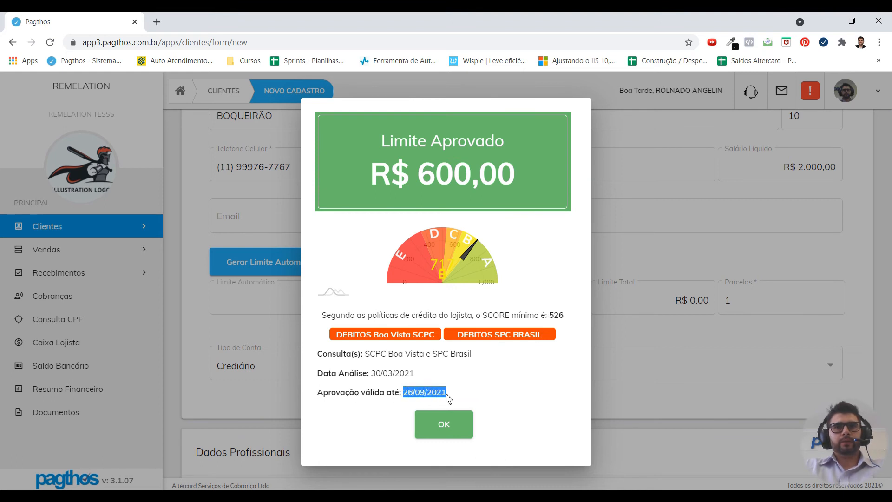
left_click(407, 389)
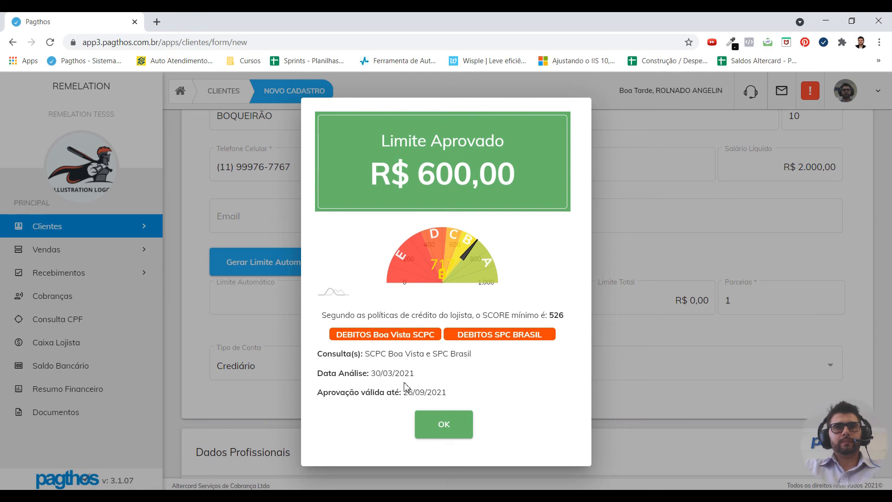
left_click(444, 427)
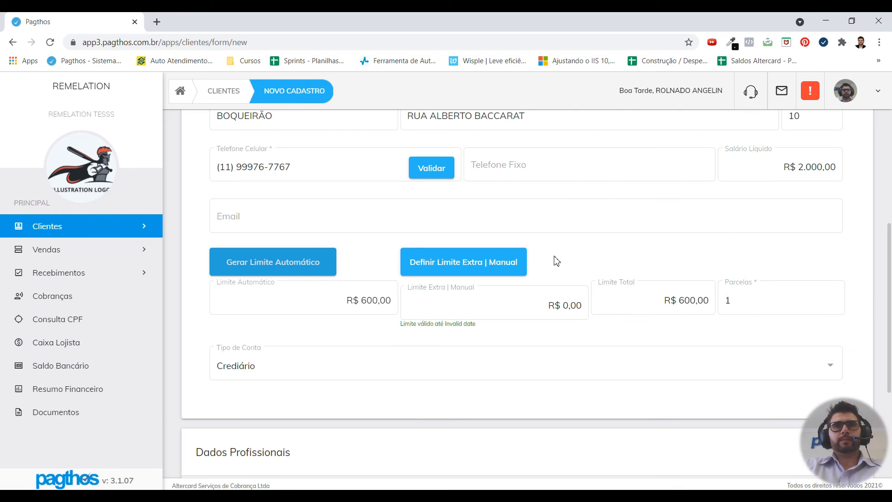
Step: Authorize with the manager password and add a R$ 100,00 manual extra limit
left_click(461, 264)
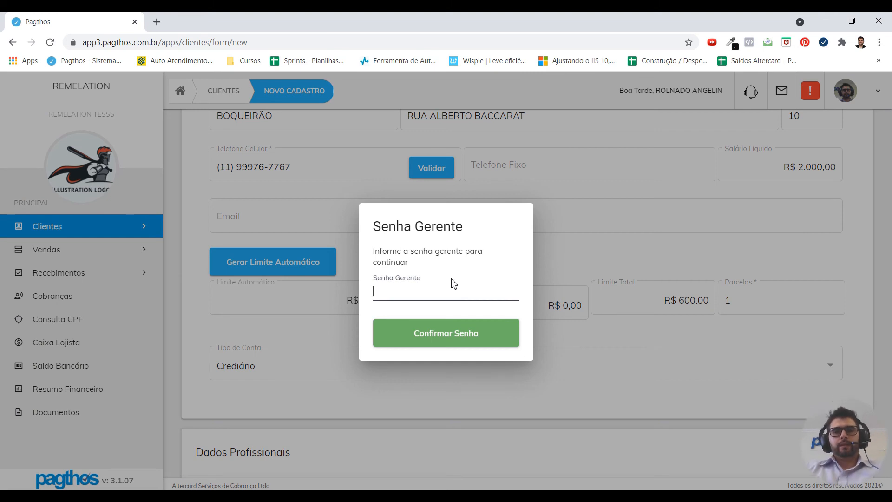
type("12")
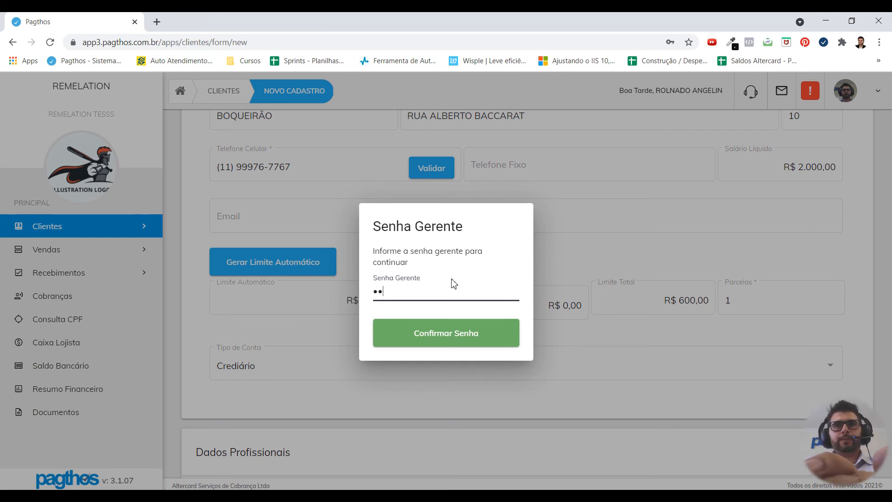
type("34")
left_click(450, 338)
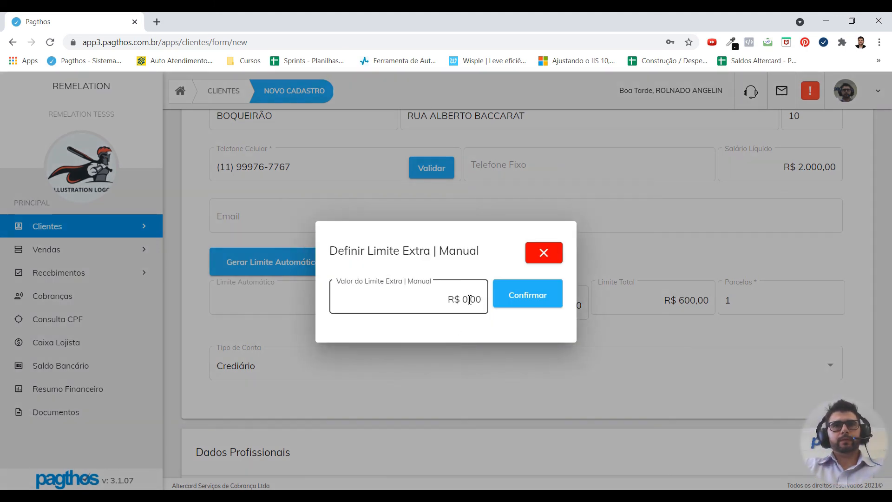
double_click(470, 299)
type("10000")
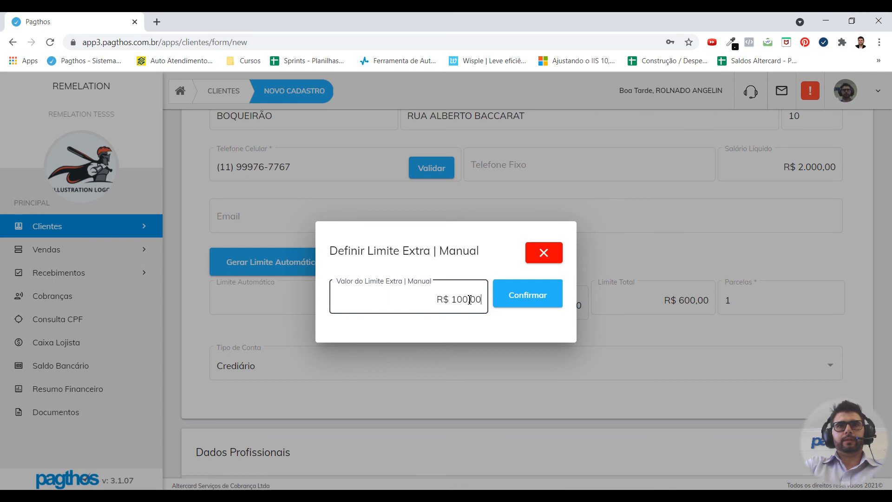
left_click(520, 293)
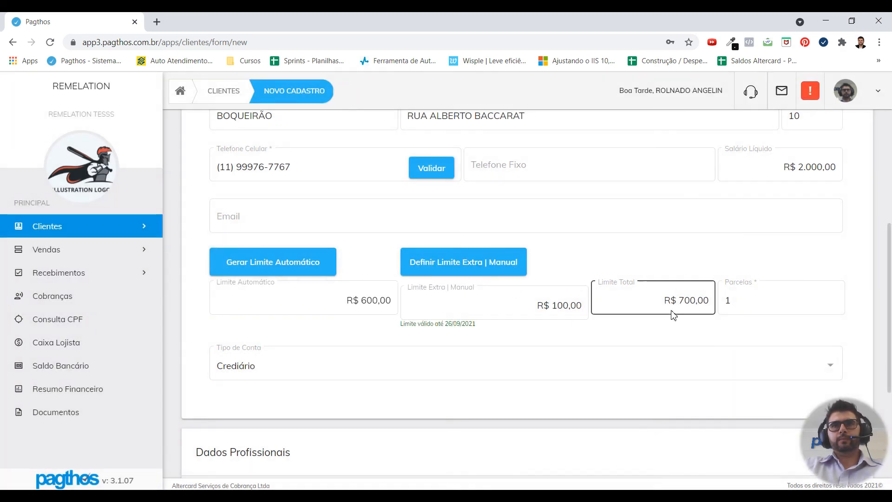
Step: Raise the allowed installments (Parcelas) to 5
left_click(742, 301)
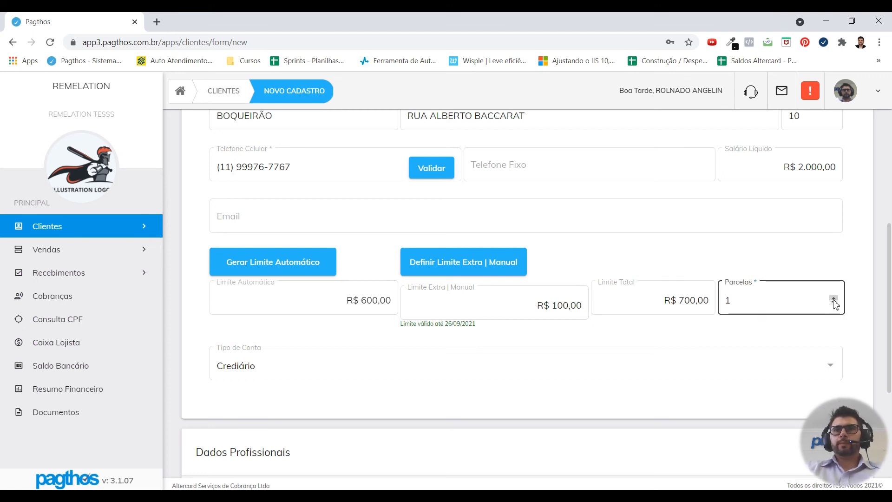
left_click(833, 300)
left_click(834, 300)
left_click(833, 300)
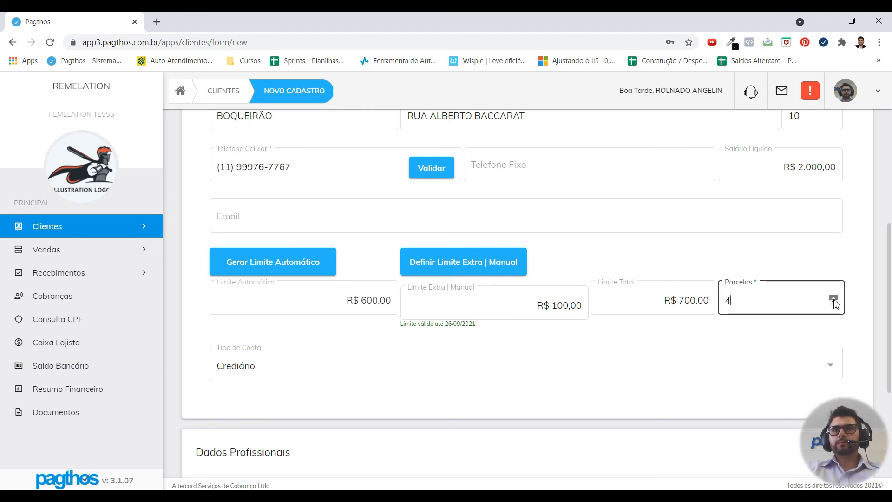
left_click(833, 300)
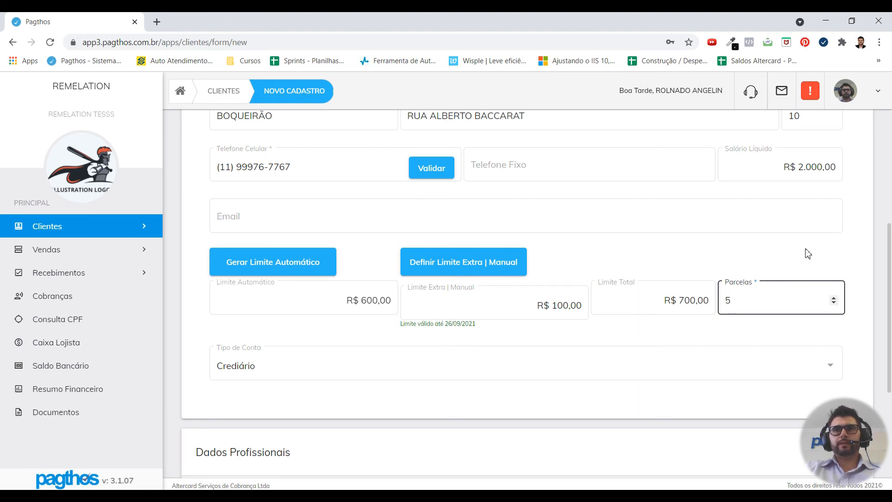
left_click(859, 302)
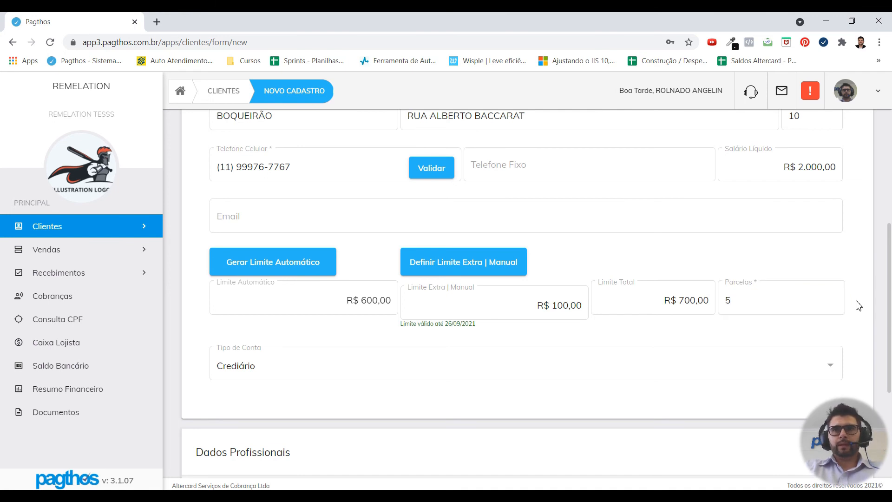
scroll(870, 273, "down", 5)
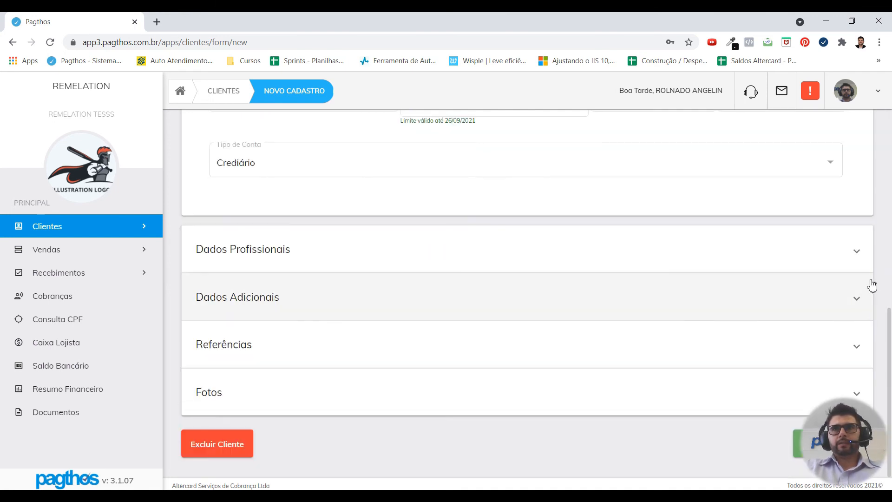
Step: Save the client record and choose Sim to begin a new sale for them
left_click(796, 453)
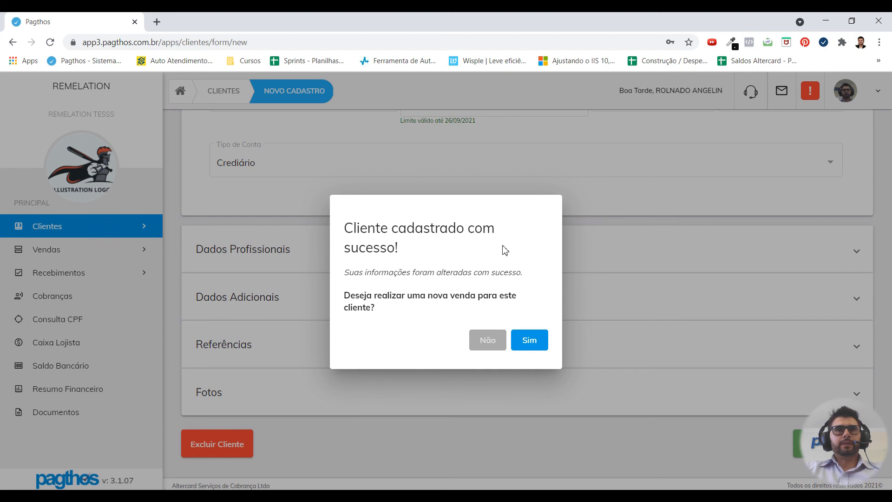
left_click(535, 343)
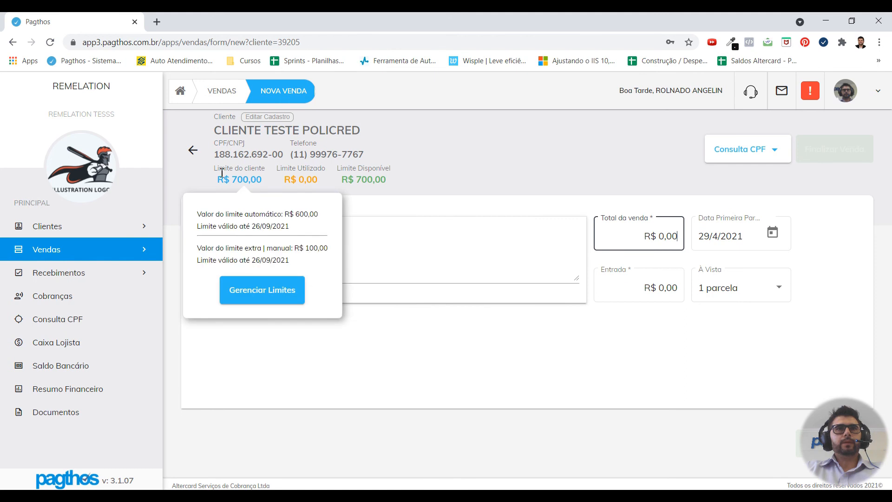
mouse_move(245, 181)
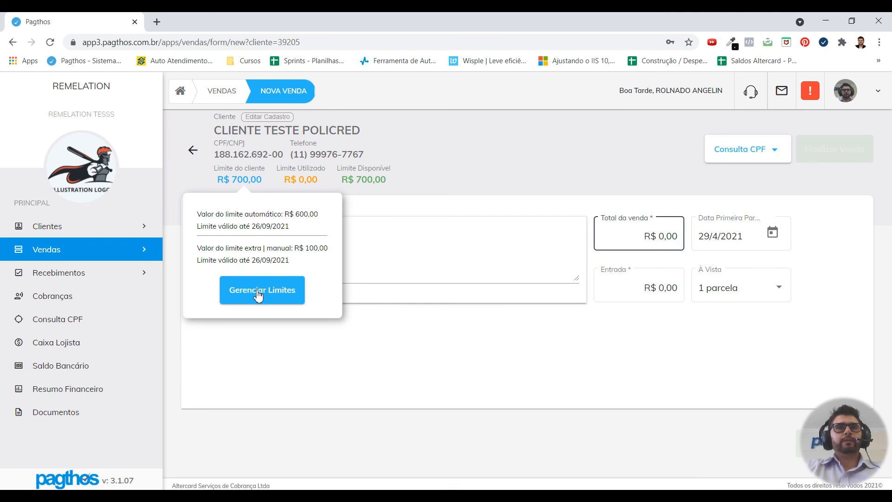
left_click(261, 290)
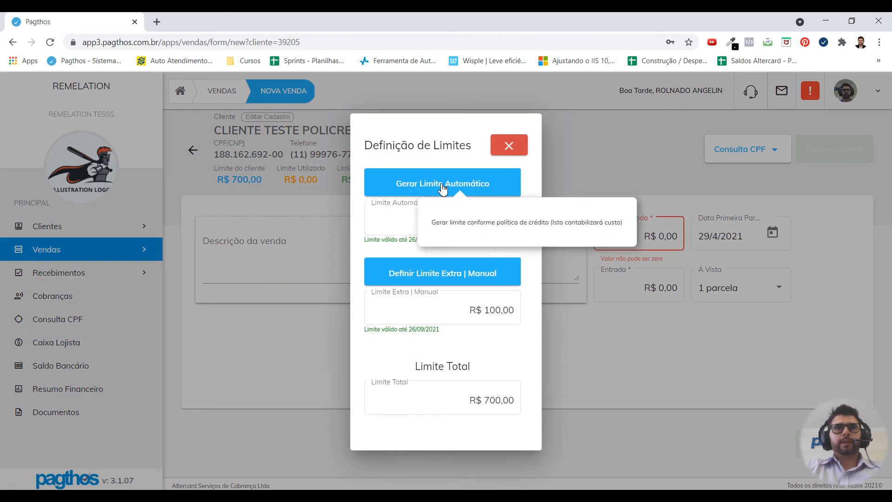
left_click(413, 184)
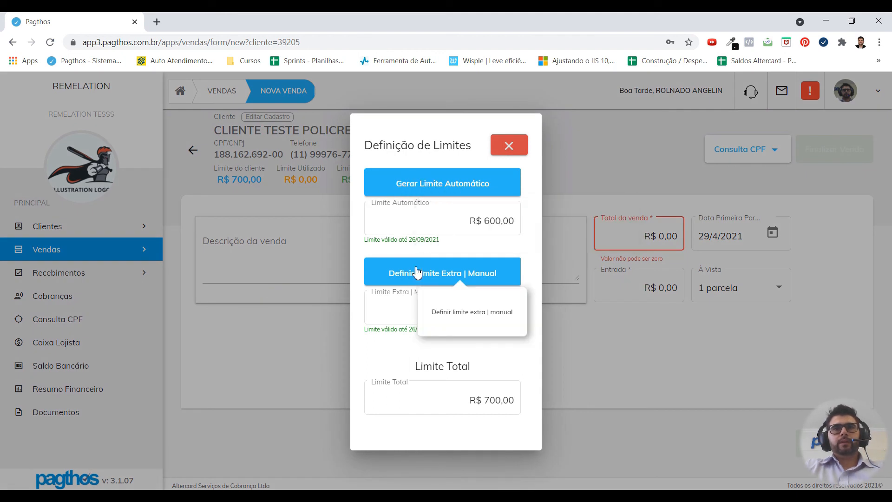
left_click(429, 274)
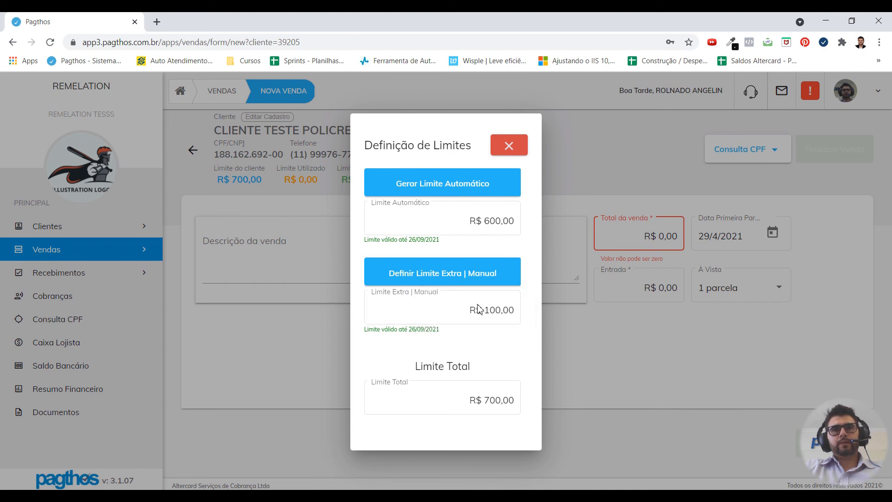
left_click(516, 150)
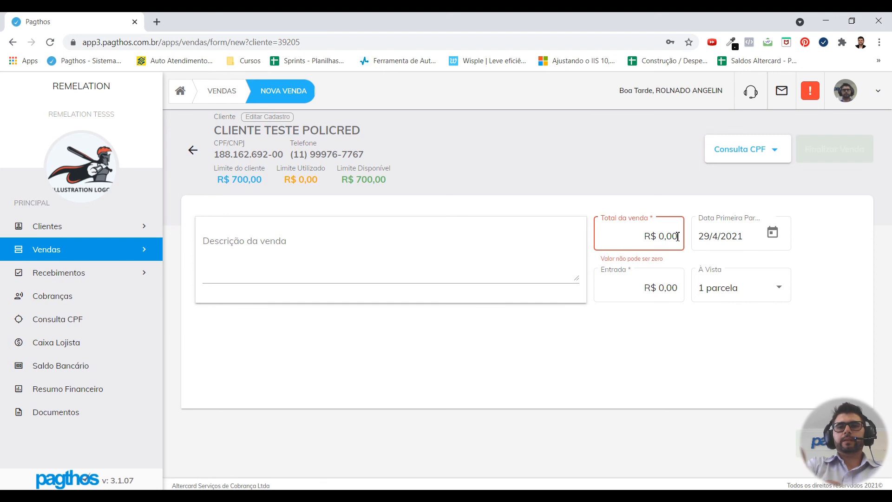
Step: Enter a sale total of 700 split into 3 installments
type("700")
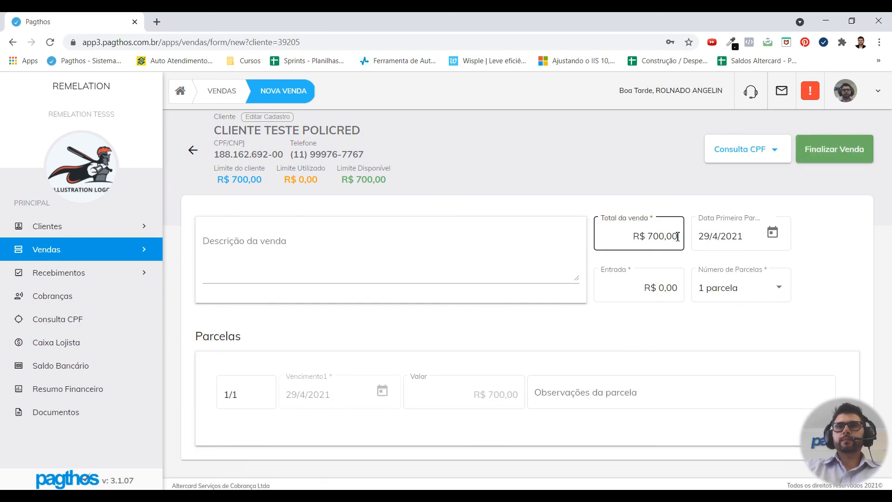
left_click(727, 290)
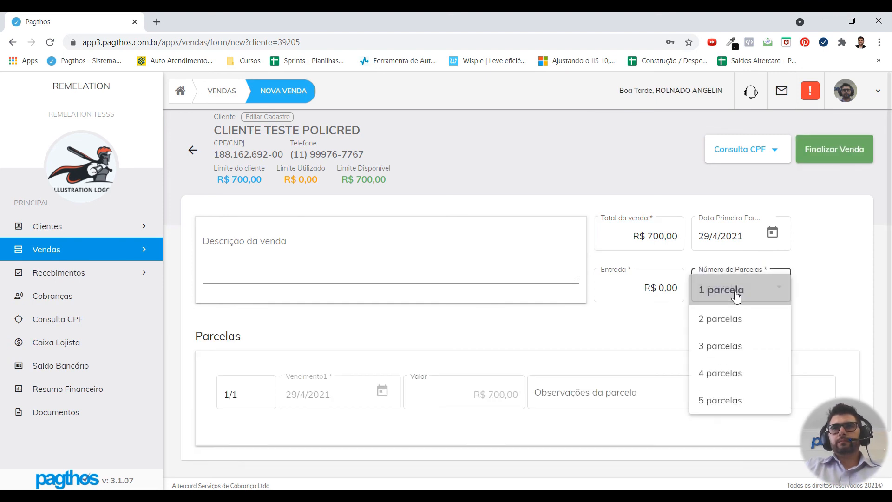
left_click(738, 356)
Step: Finalize the R$ 700,00 sale, dismiss the success message and open its details
scroll(762, 339, "down", 3)
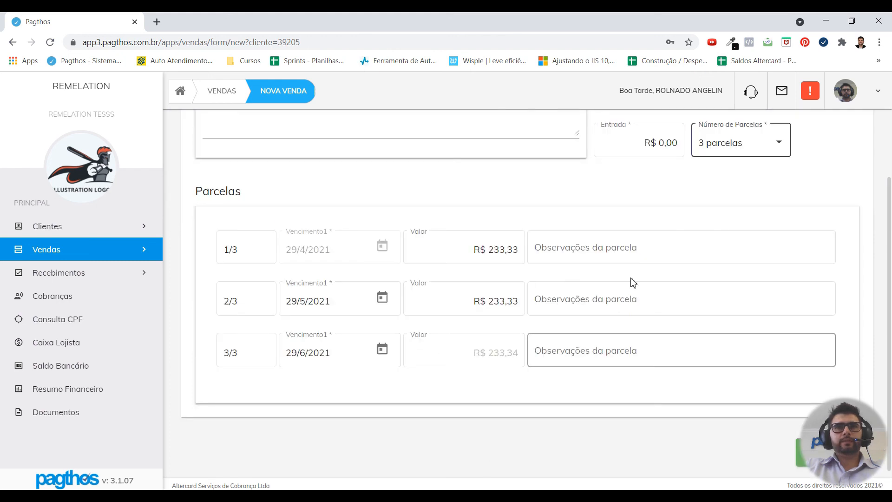
scroll(762, 297, "down", 1)
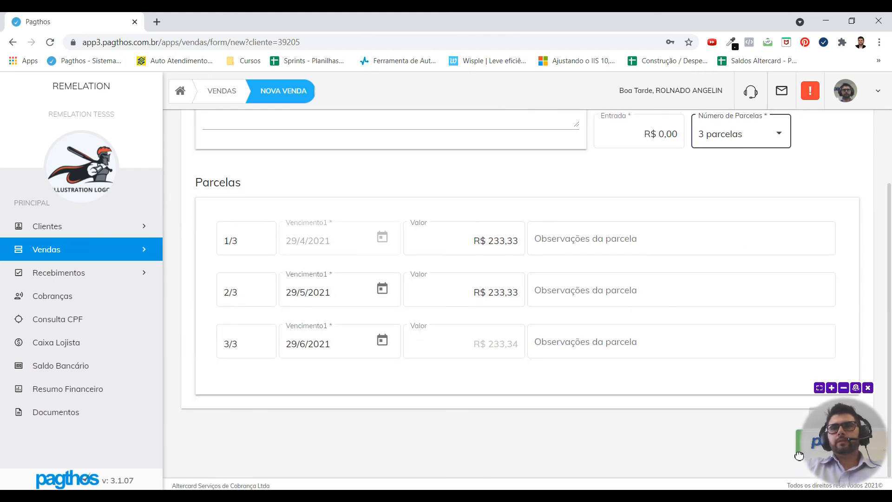
left_click(799, 454)
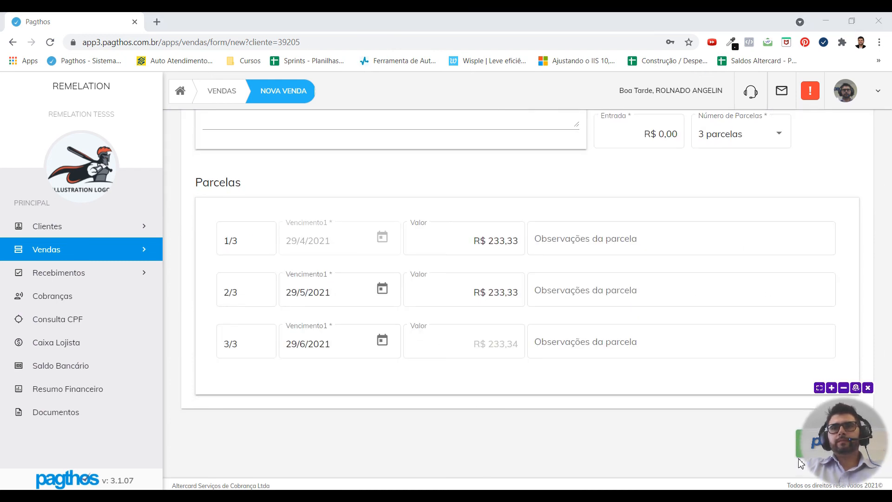
left_click(799, 461)
left_click(799, 460)
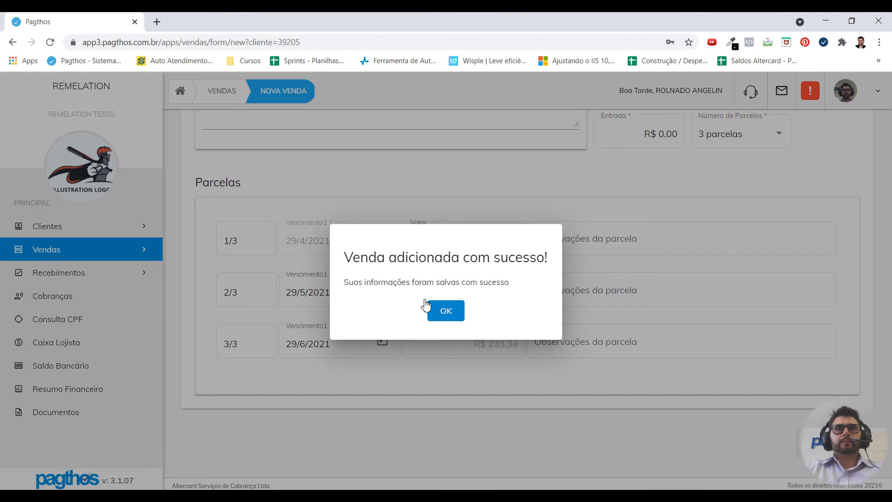
left_click(452, 311)
left_click(587, 186)
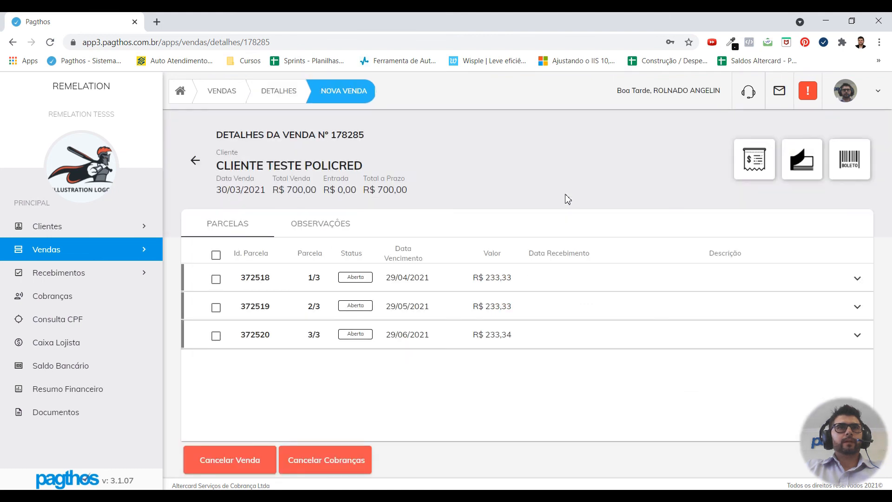
Step: View and close the sale contract, then the carnê installment slips
left_click(753, 165)
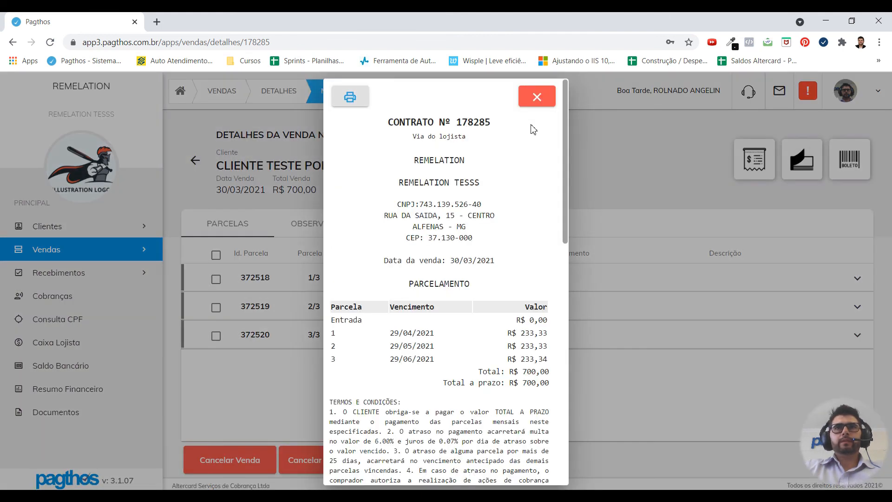
left_click(537, 102)
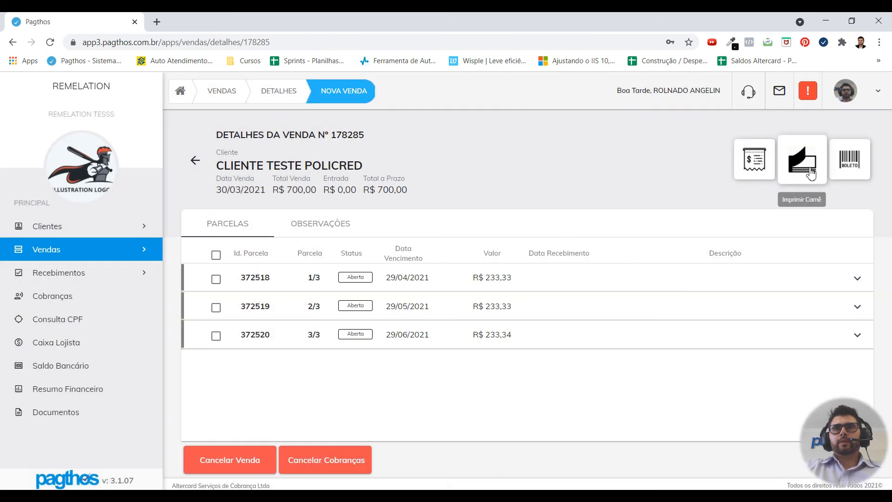
left_click(808, 166)
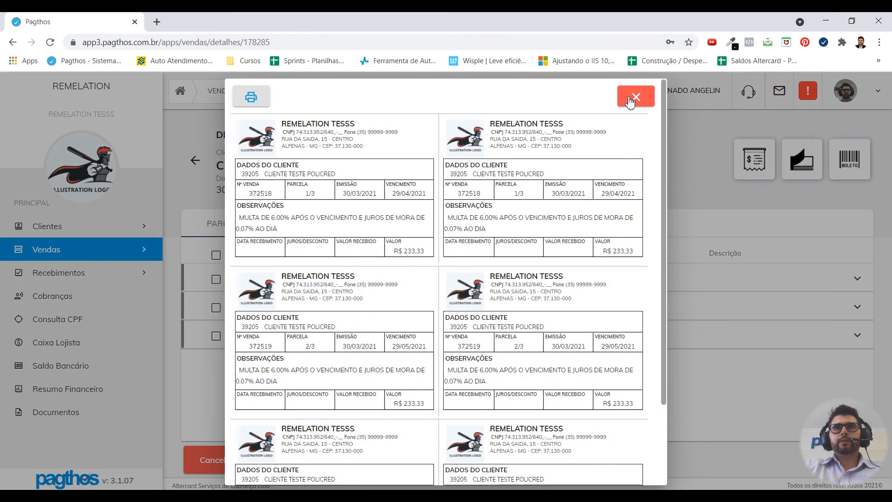
left_click(635, 97)
Step: Tick all three installments for a selected total of R$ 700,00
left_click(217, 278)
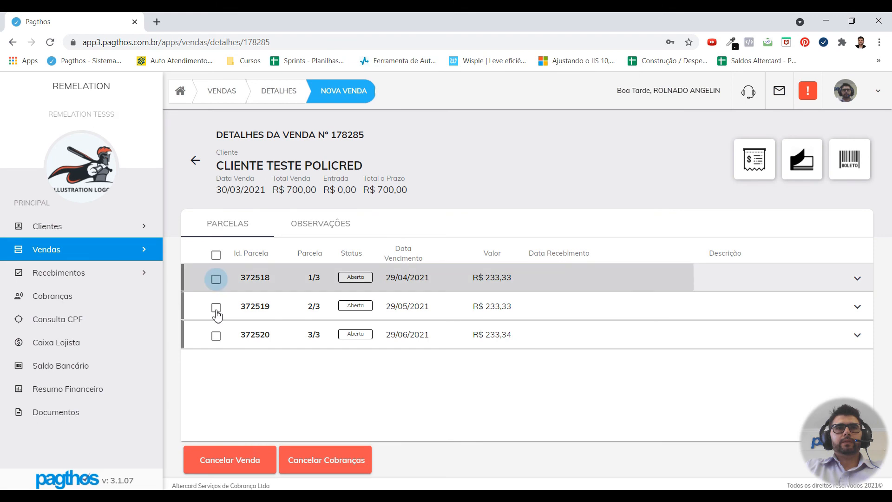
left_click(216, 307)
left_click(268, 325)
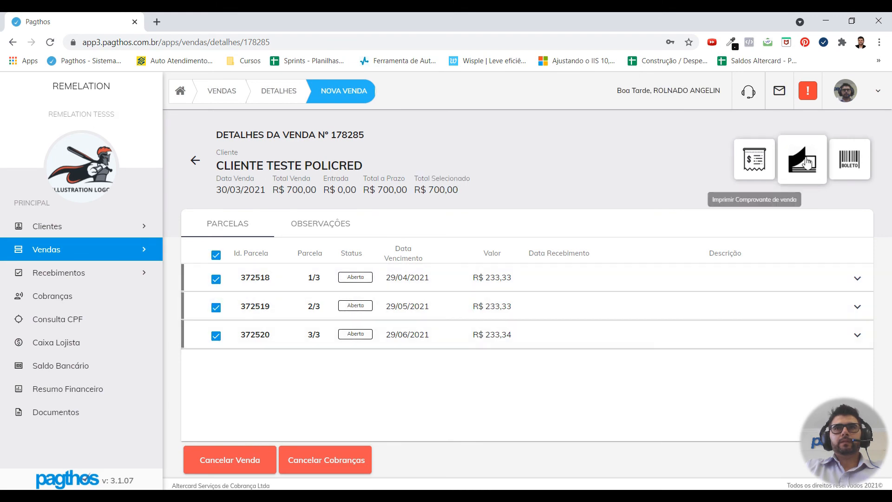